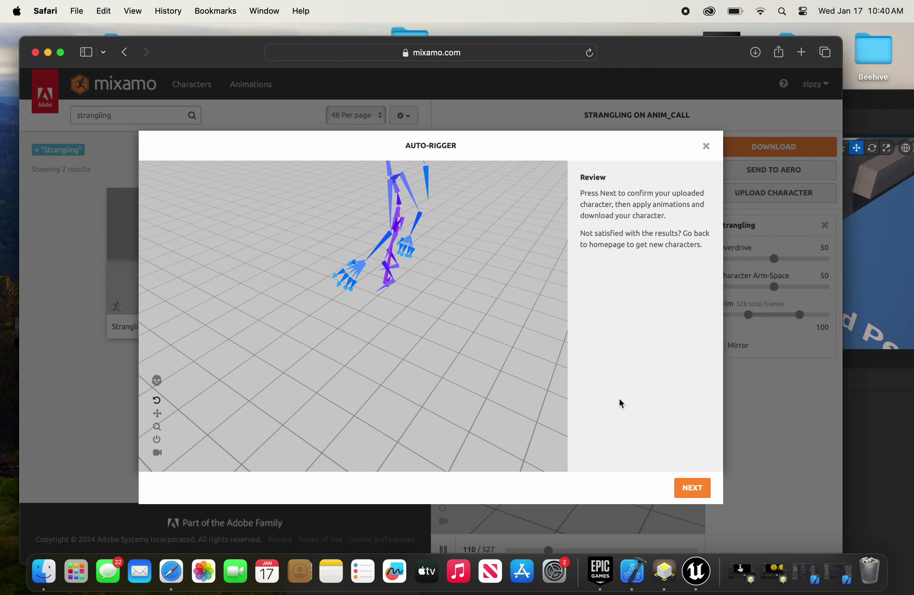
# Step: Accept the auto-rigged character in Mixamo and replace the previous character with it
pyautogui.click(706, 496)
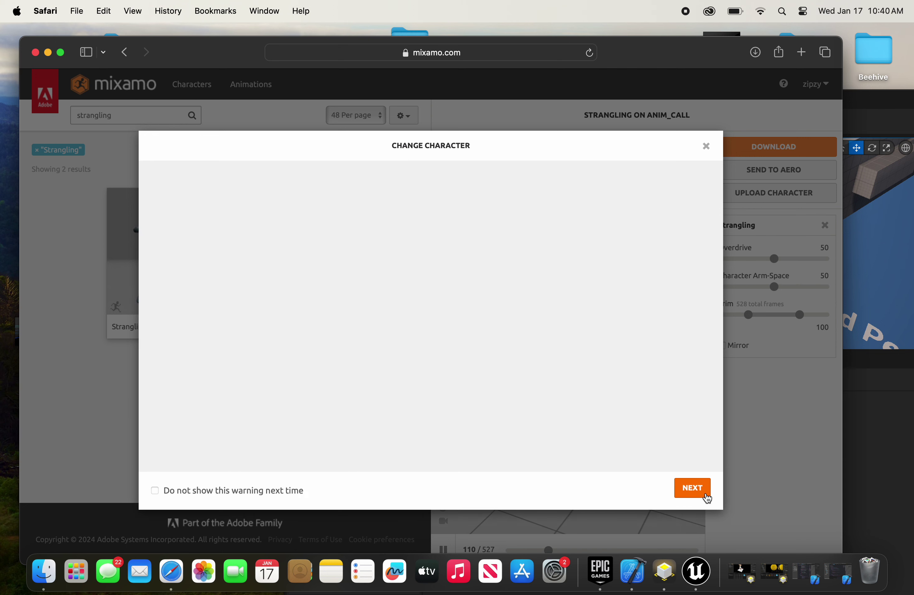
pyautogui.click(700, 494)
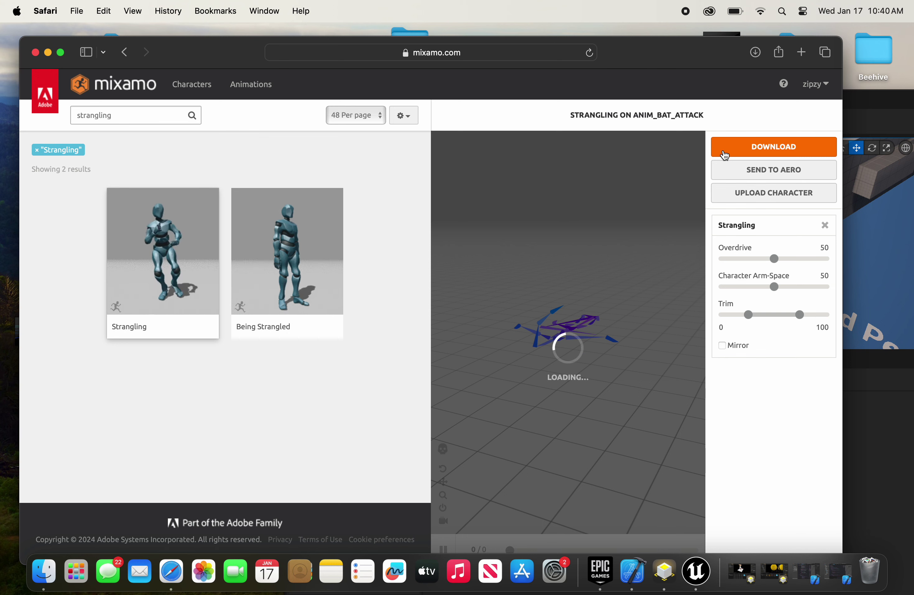
pyautogui.moveTo(652, 64); pyautogui.dragTo(618, 160)
# Step: In Unreal Editor, try deleting the Stealth_Assassination-2 animation from the Assasination folder
pyautogui.doubleClick(641, 108)
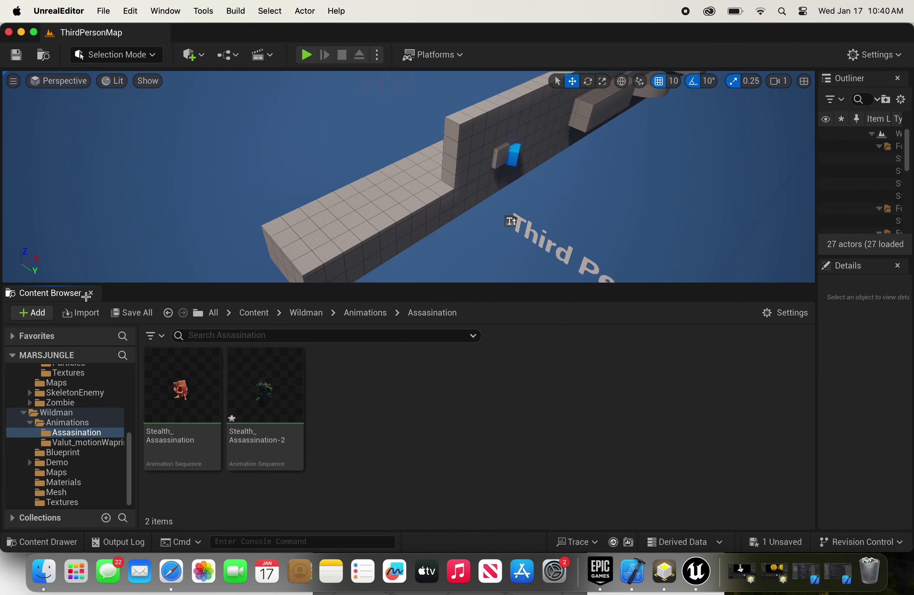
pyautogui.moveTo(283, 424)
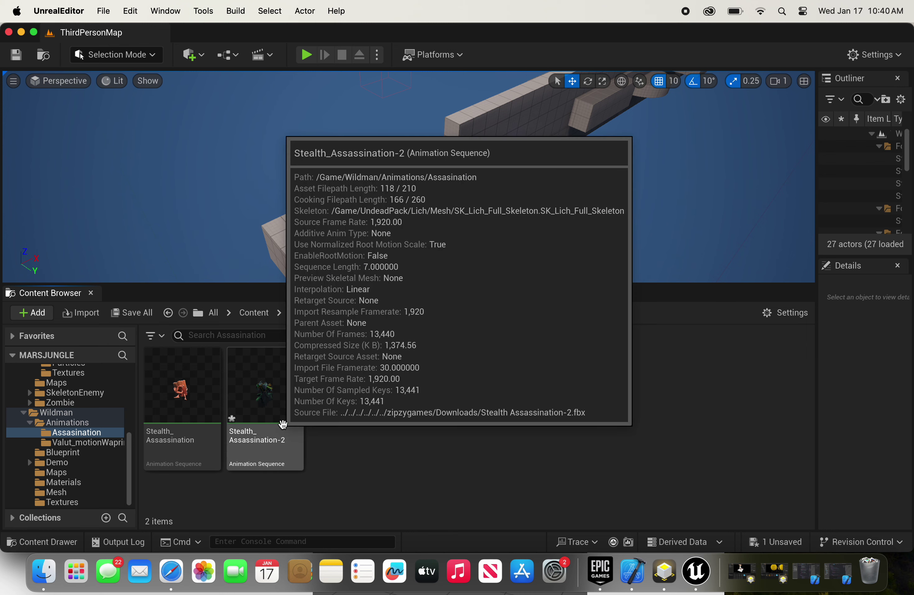
pyautogui.click(257, 462)
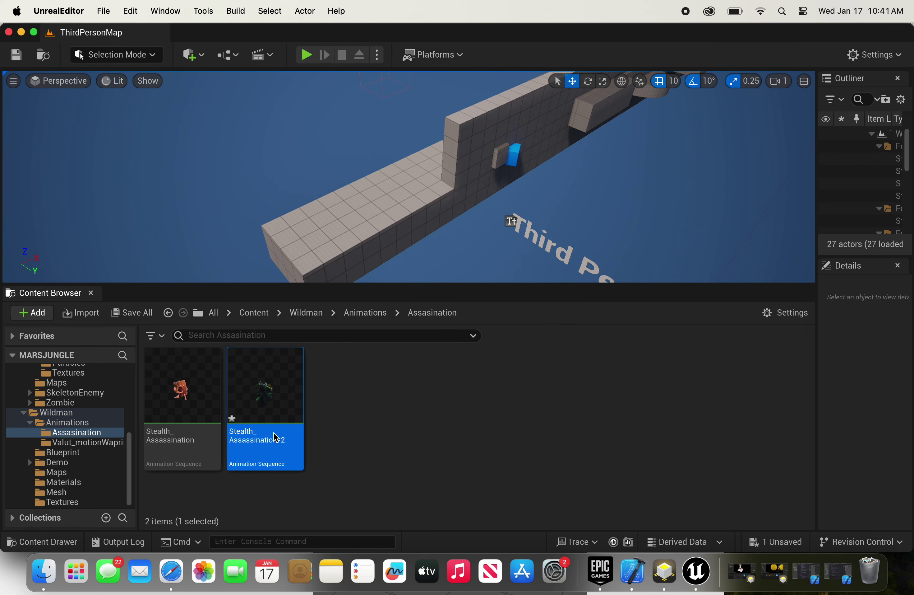
pyautogui.rightClick(275, 434)
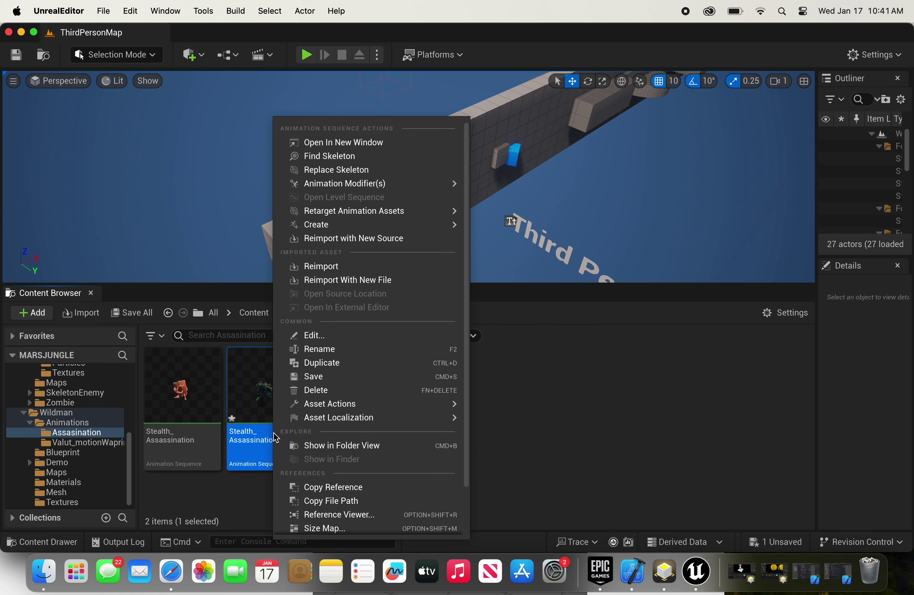
pyautogui.moveTo(343, 224)
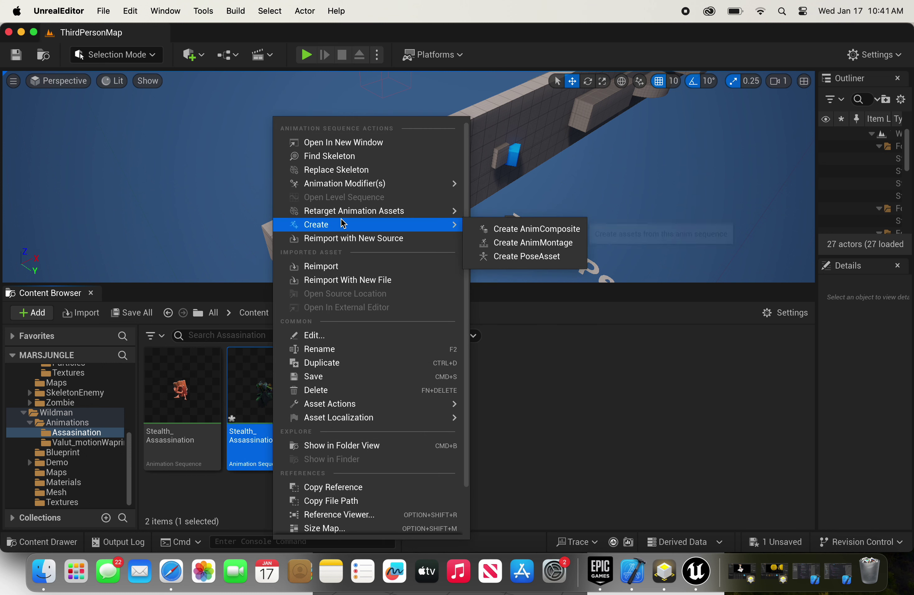
pyautogui.click(326, 390)
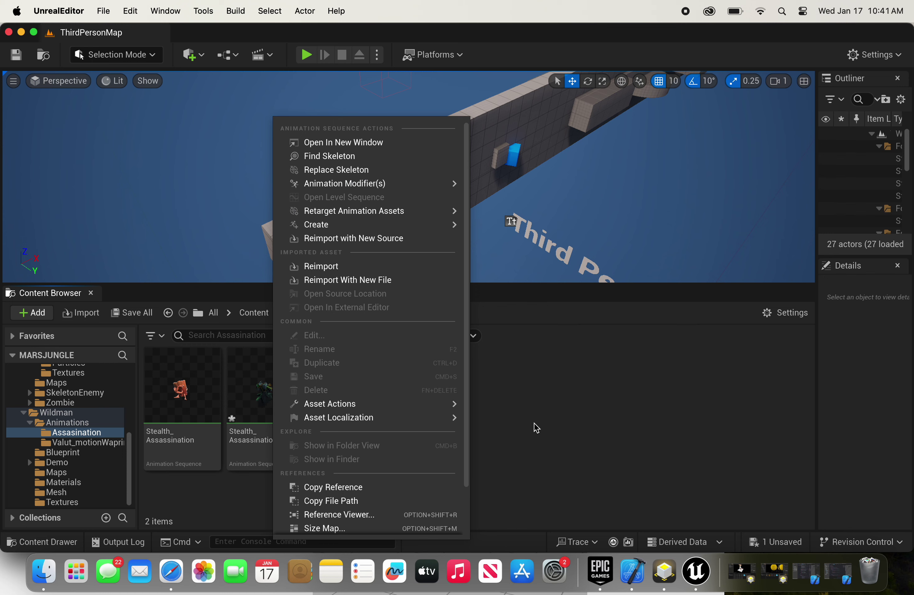
pyautogui.moveTo(374, 402)
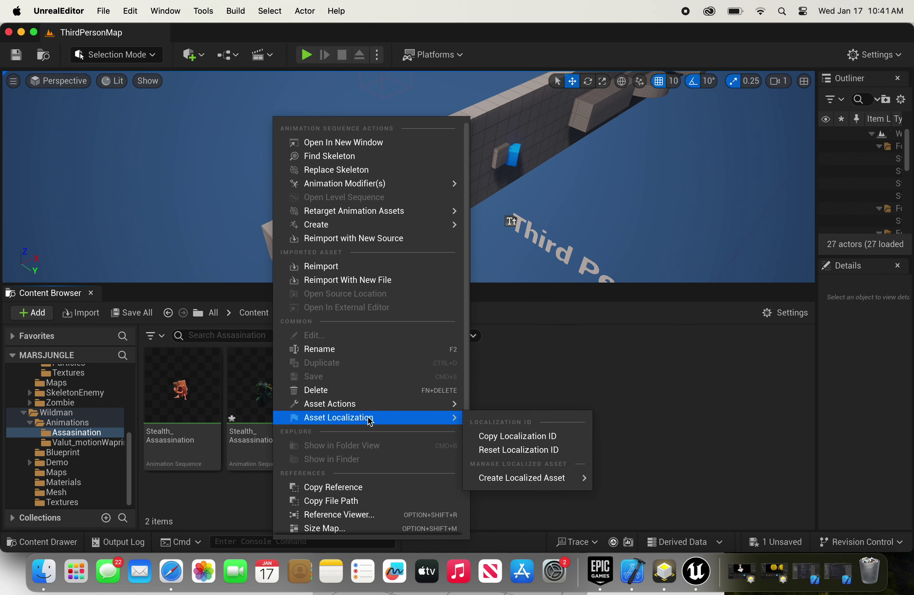
pyautogui.click(251, 410)
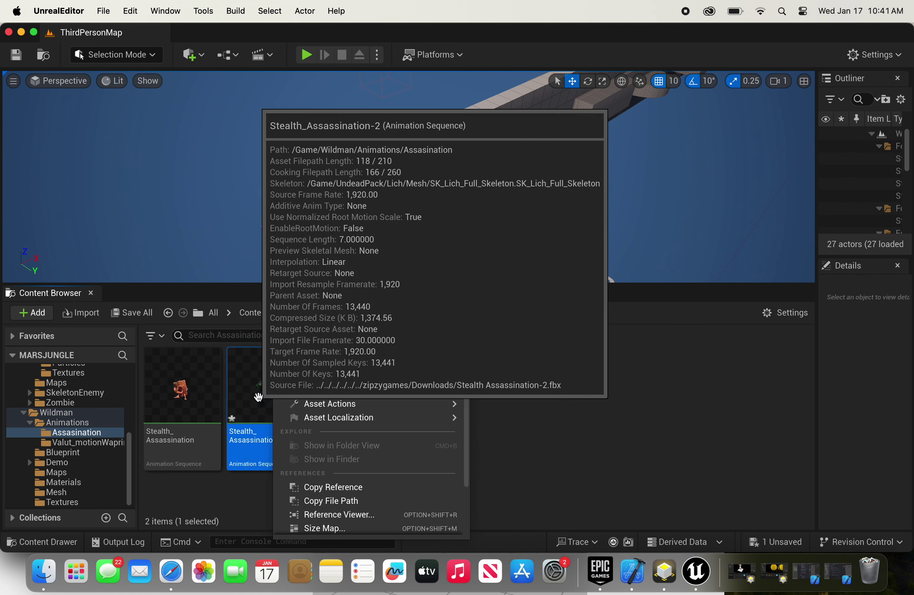
pyautogui.moveTo(446, 402)
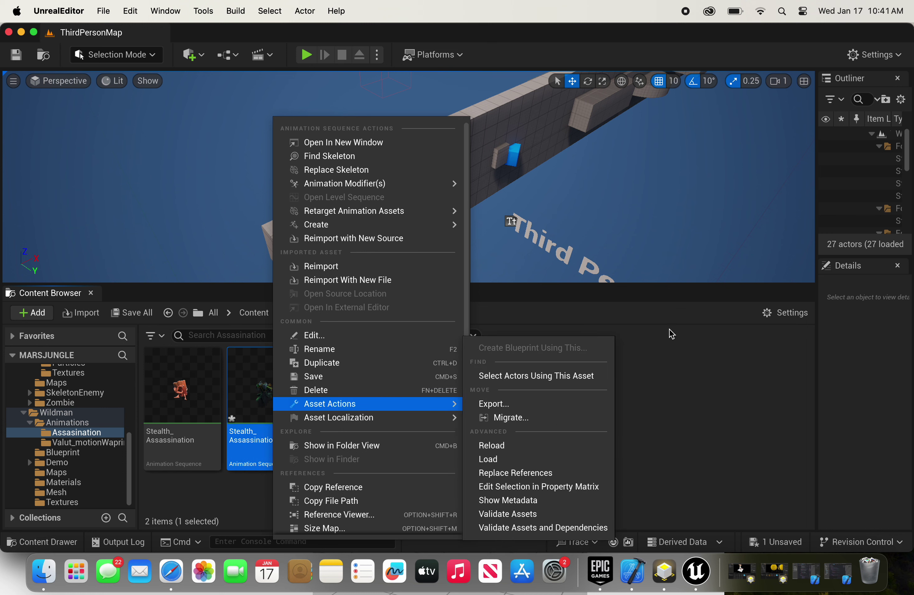
pyautogui.click(686, 362)
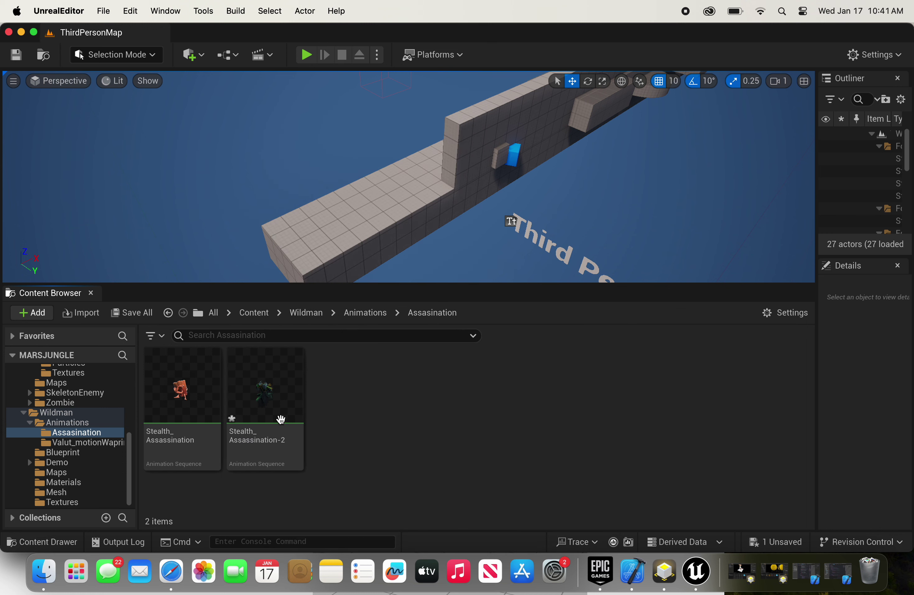
# Step: Select Stealth_Assassination and Stealth_Assassination-2 together and force-delete them
pyautogui.click(281, 419)
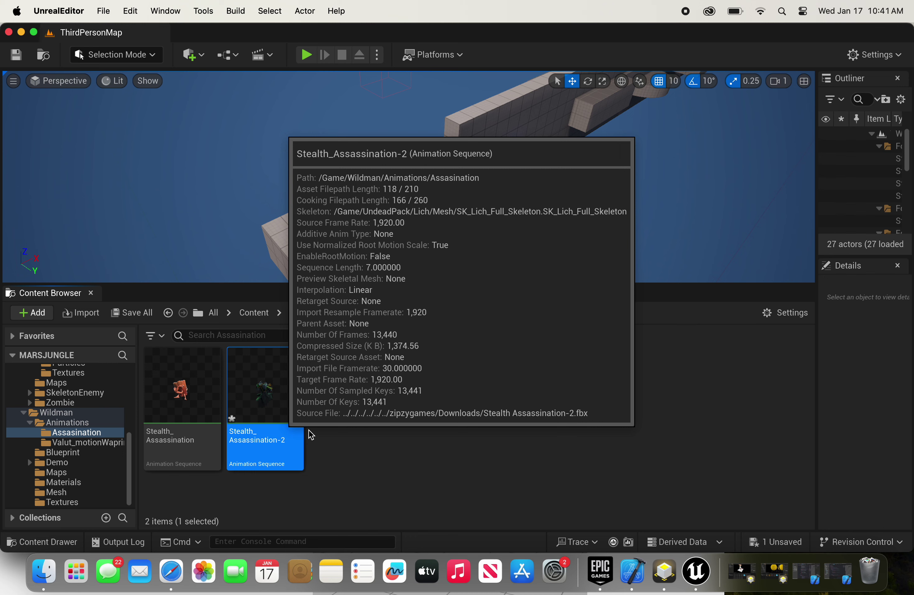
pyautogui.click(407, 445)
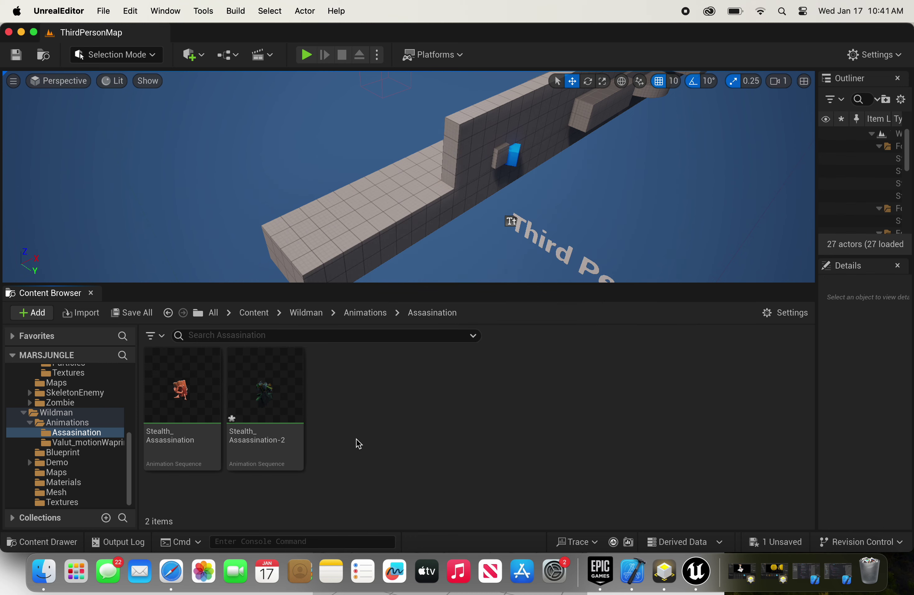
pyautogui.click(294, 422)
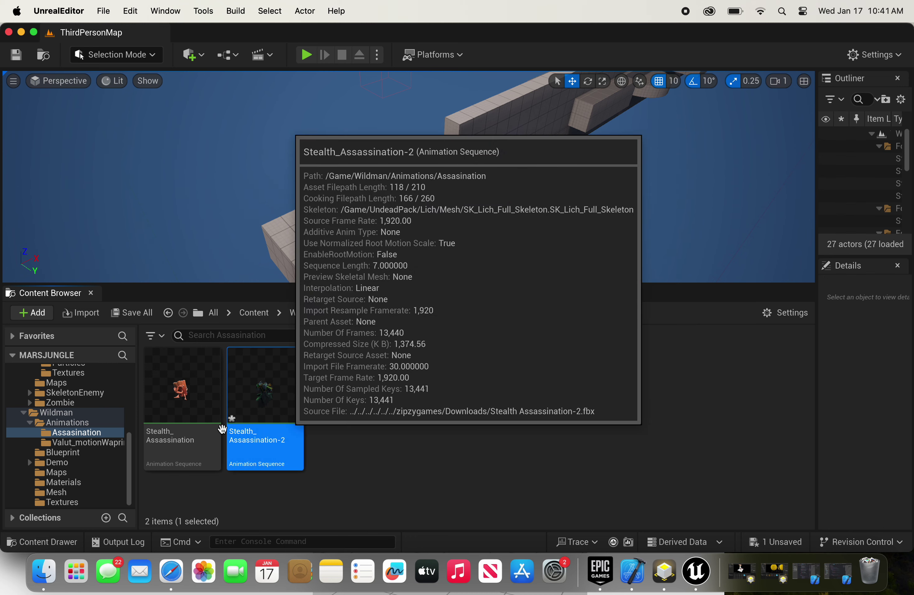
pyautogui.keyDown('shift'); pyautogui.click(184, 425); pyautogui.keyUp('shift')
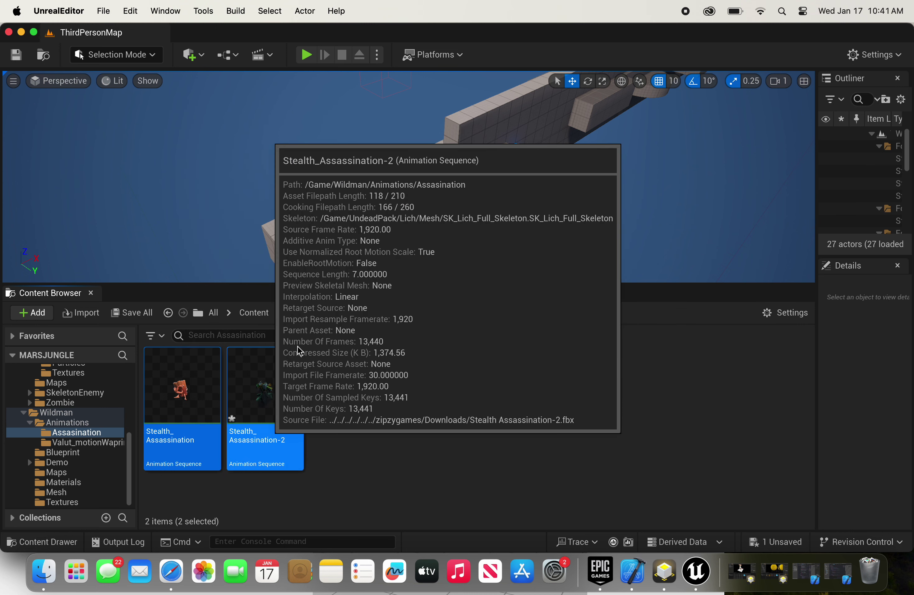
pyautogui.rightClick(276, 373)
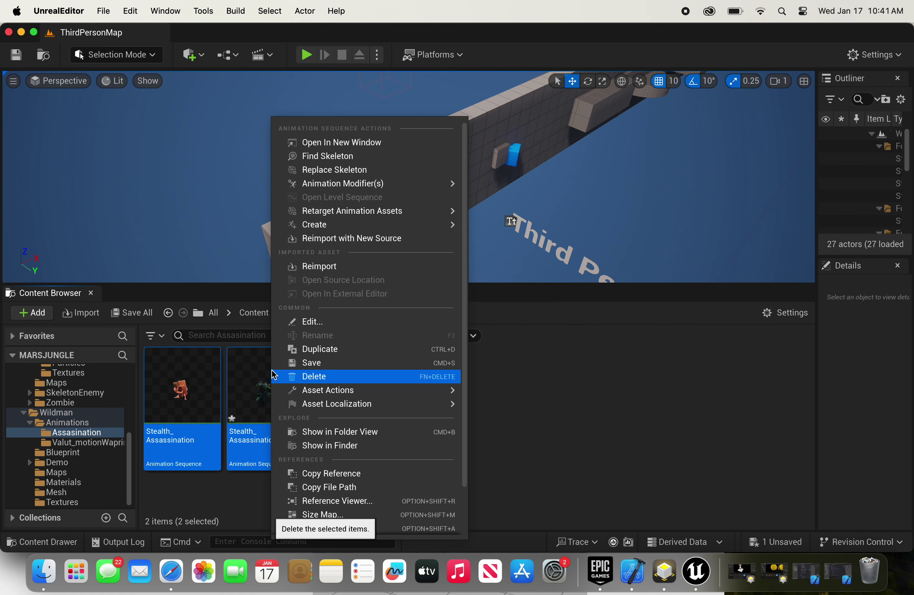
pyautogui.click(300, 375)
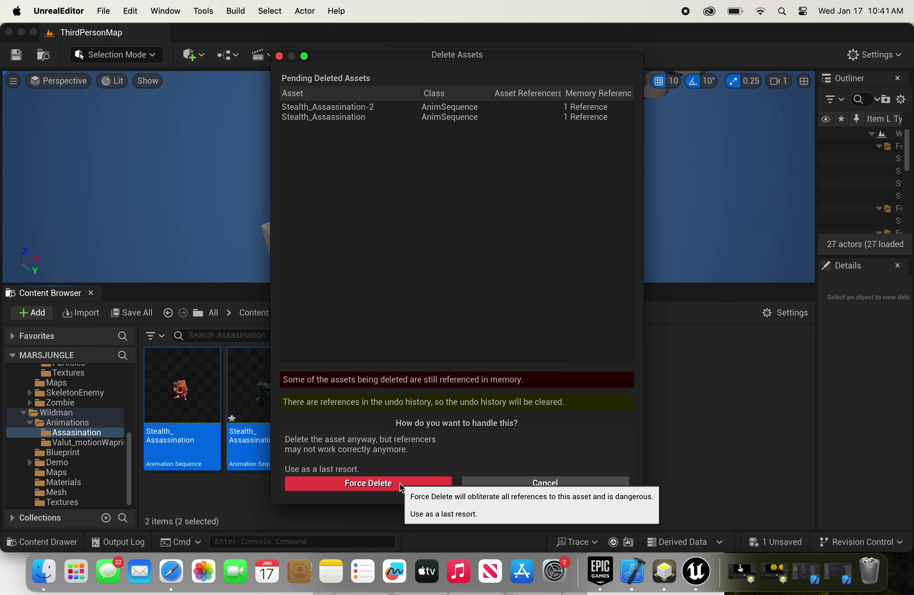
pyautogui.click(402, 488)
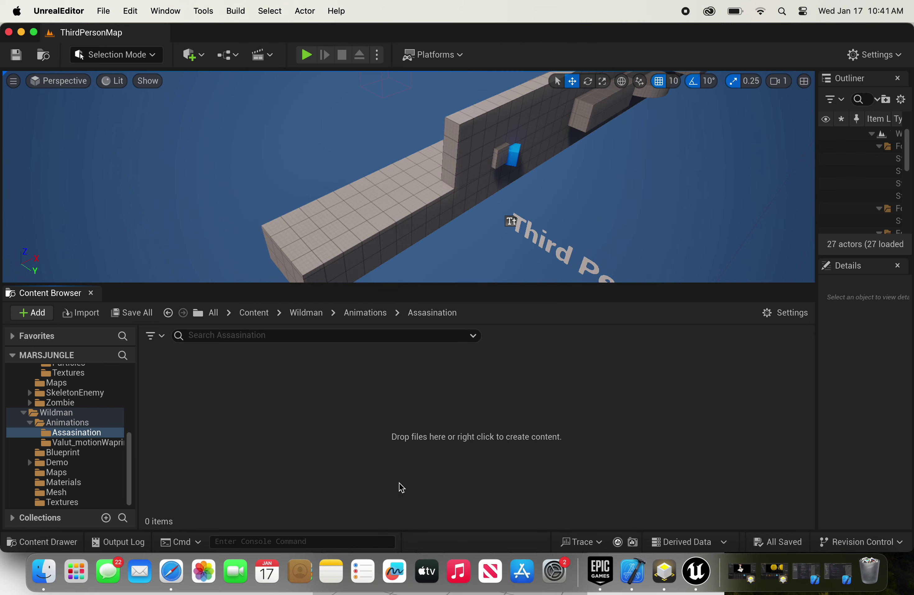
# Step: Import into the Assasination folder, choosing Being Strangled.fbx
pyautogui.rightClick(277, 424)
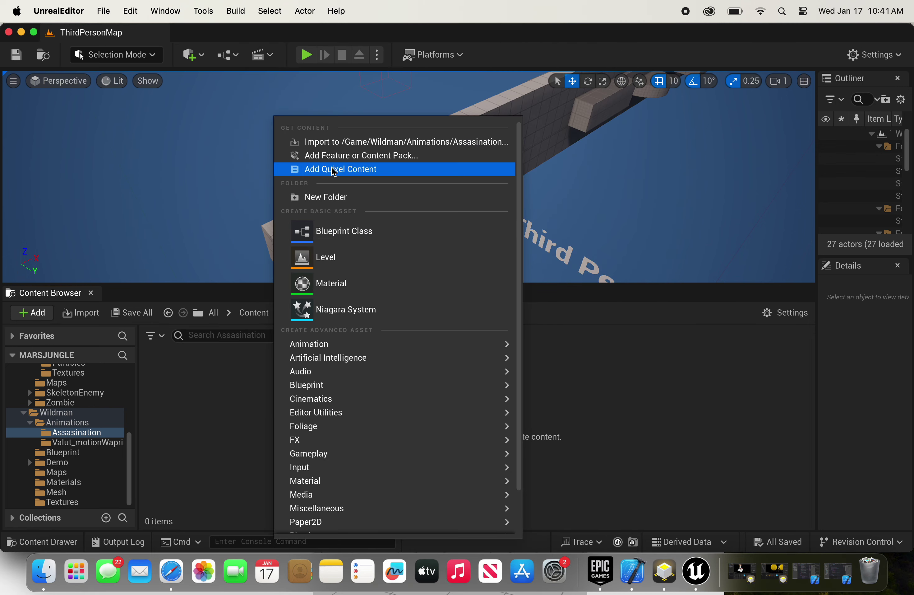
pyautogui.click(338, 151)
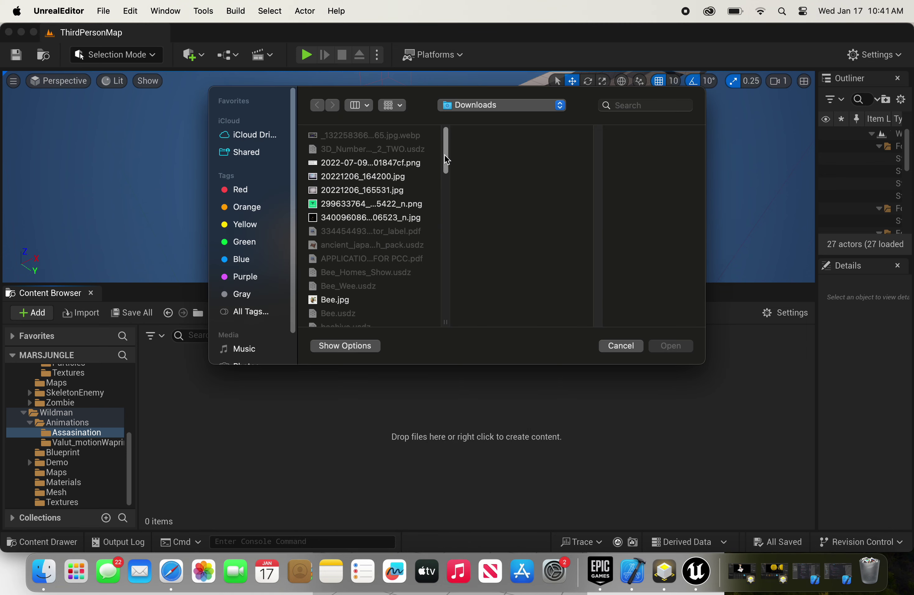
pyautogui.moveTo(446, 146); pyautogui.dragTo(446, 180)
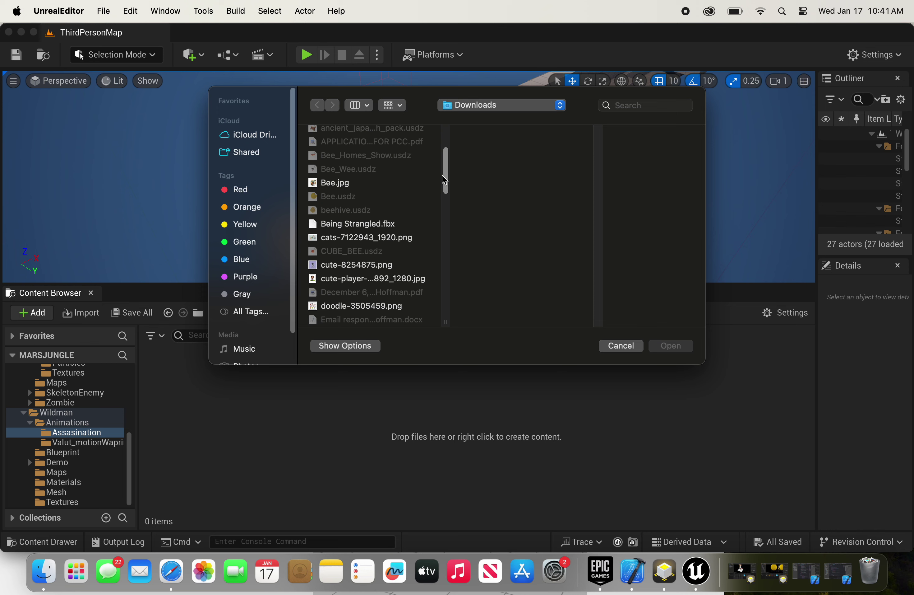
pyautogui.click(400, 224)
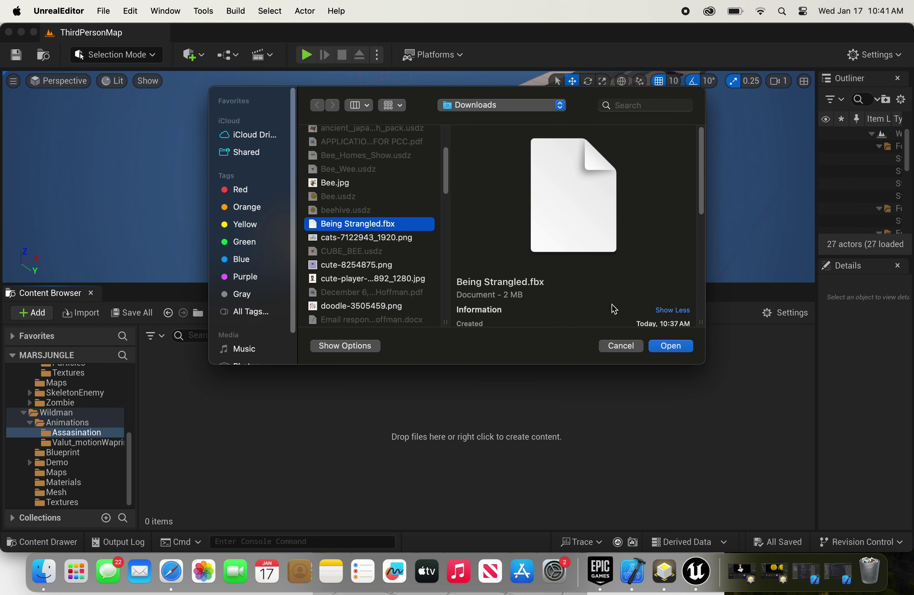
pyautogui.click(673, 346)
# Step: Set the import skeleton to SK_Lich_Full_Skeleton and import all
pyautogui.click(538, 113)
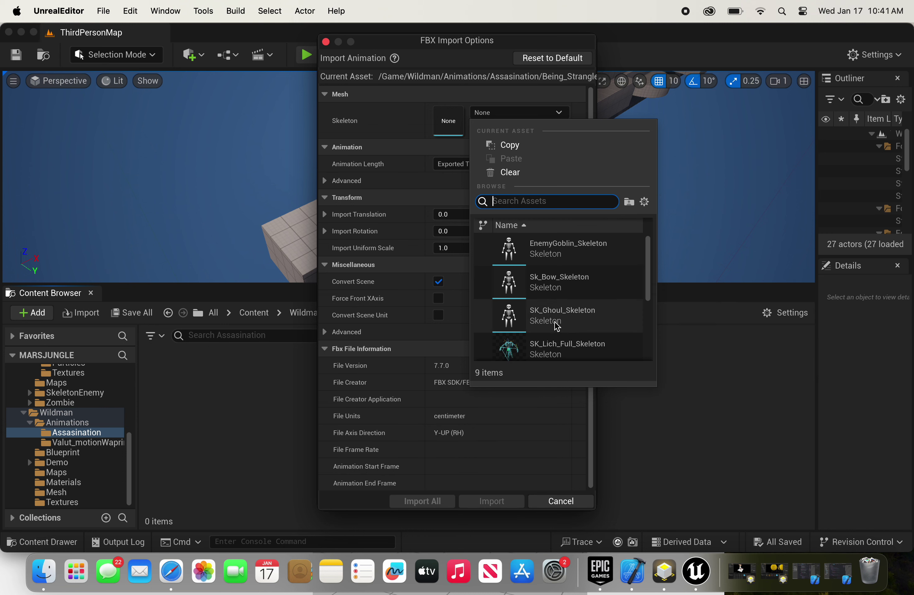
pyautogui.click(534, 350)
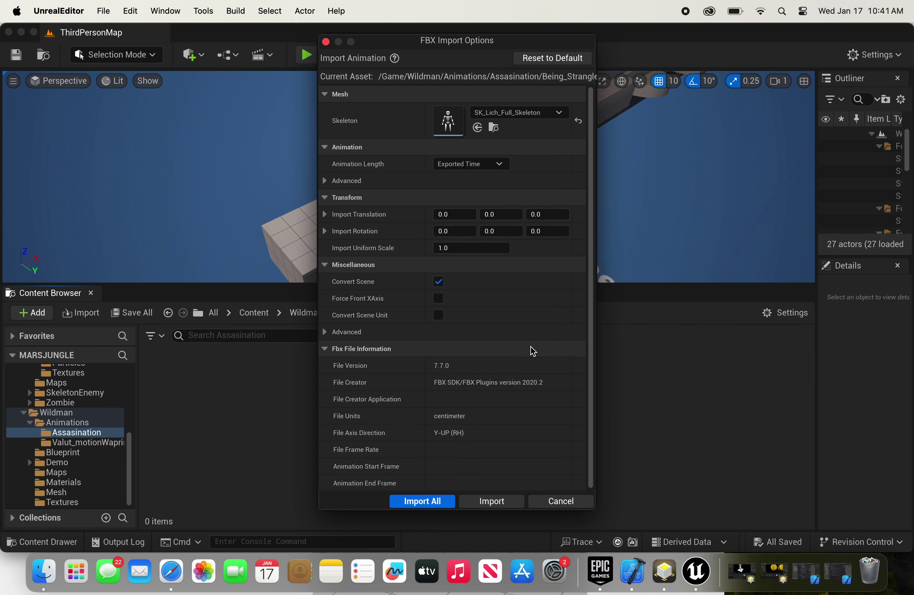
pyautogui.click(437, 497)
pyautogui.click(169, 589)
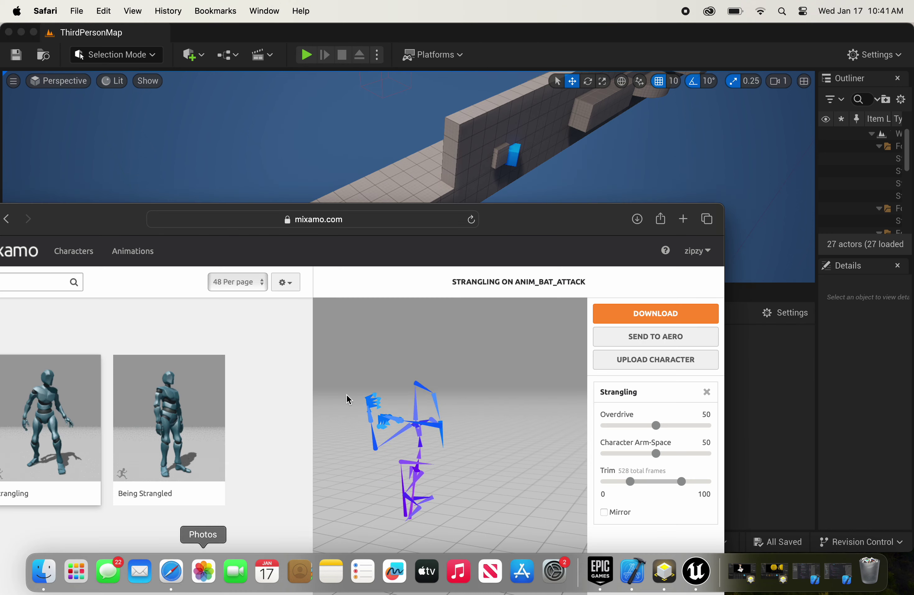
# Step: Download Strangling as FBX Binary, without skin, at 30 fps, then minimize the browser
pyautogui.moveTo(547, 226); pyautogui.dragTo(641, 110)
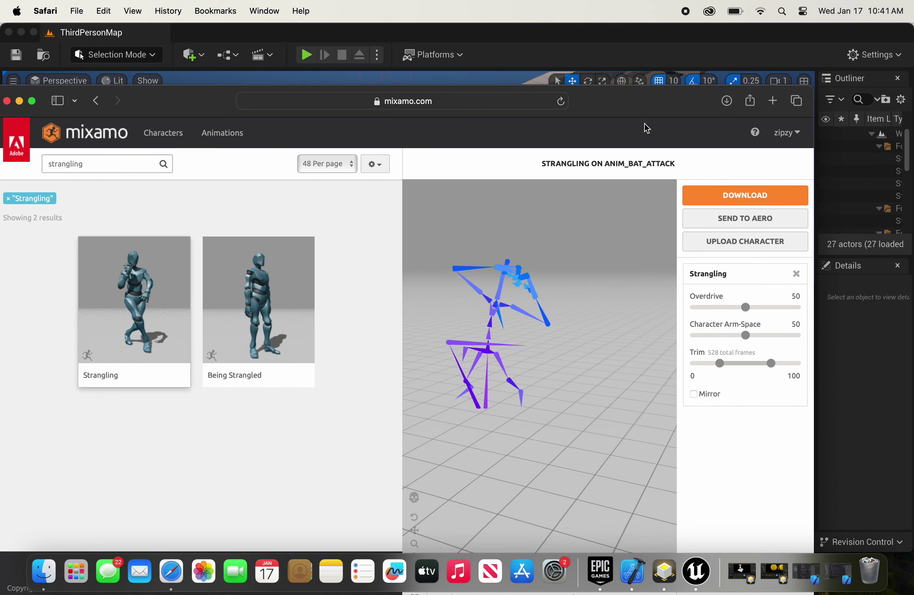
pyautogui.click(685, 200)
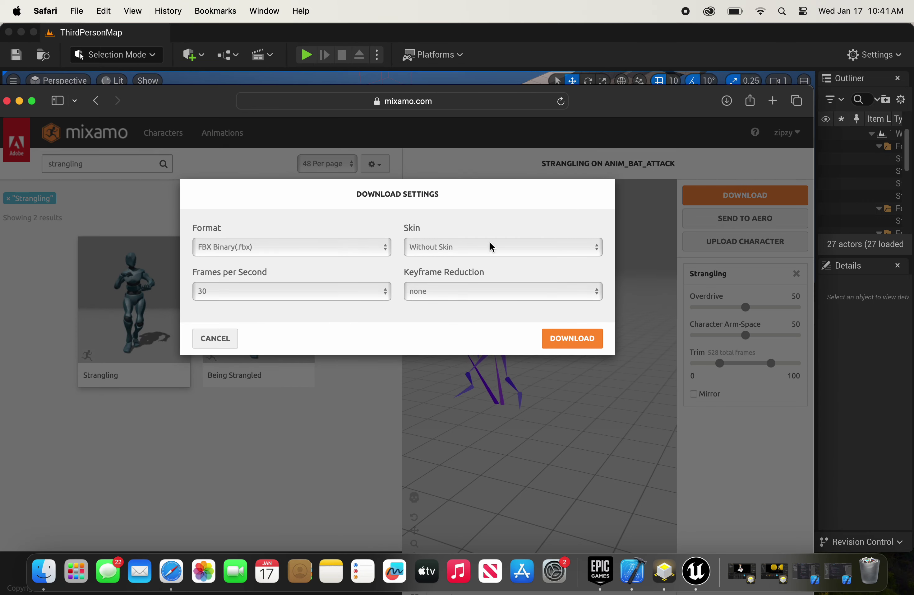
pyautogui.click(572, 338)
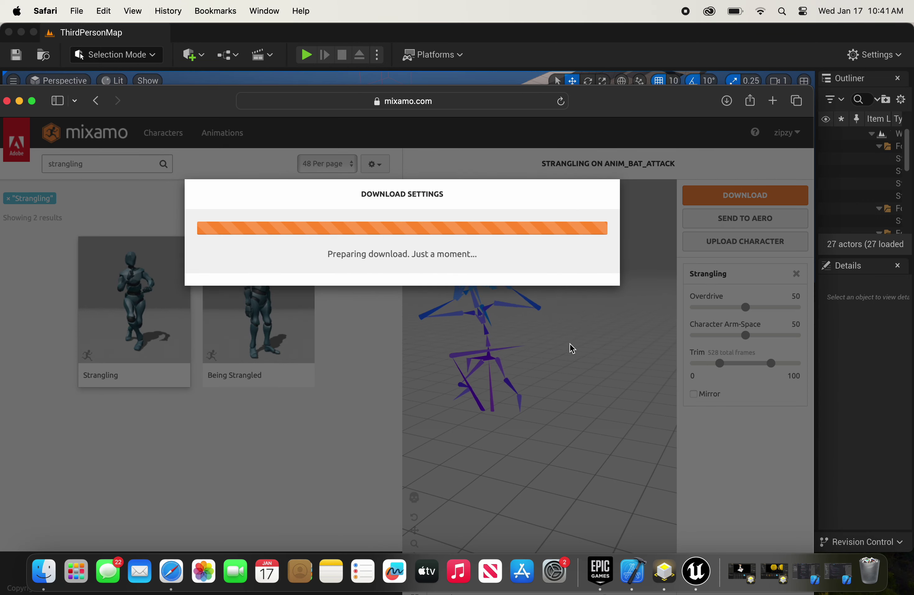
pyautogui.click(19, 100)
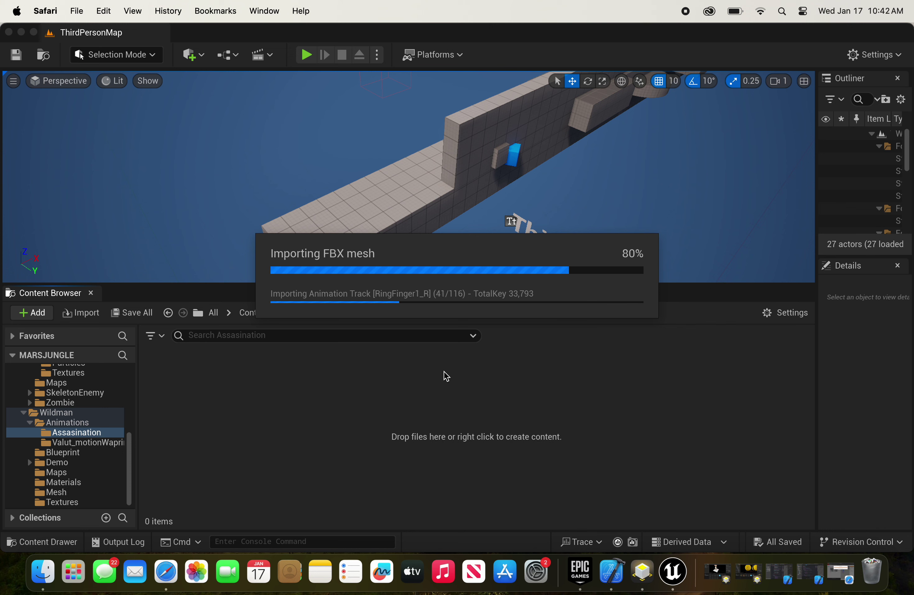
# Step: Empty the Dock Trash and confirm erasing its contents permanently
pyautogui.rightClick(872, 569)
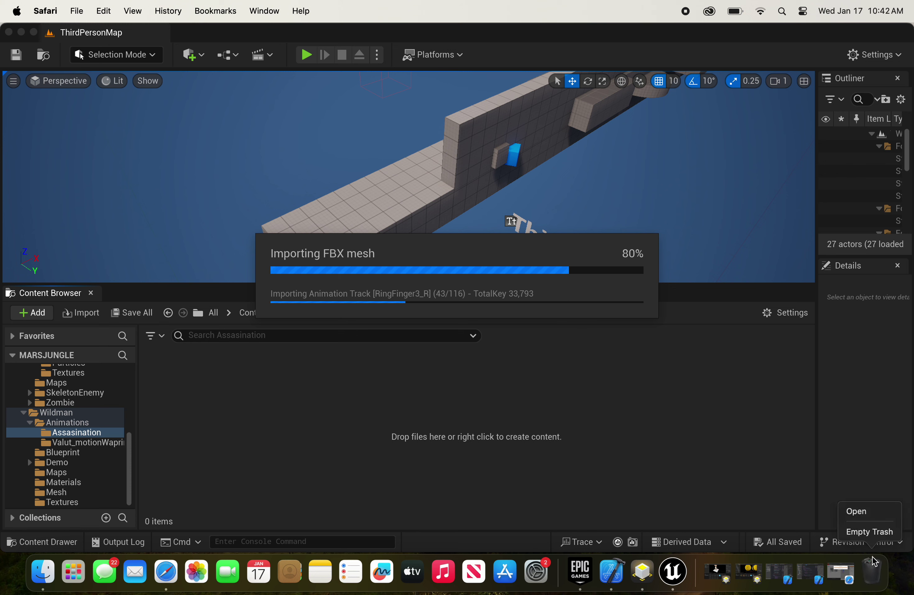
pyautogui.click(871, 532)
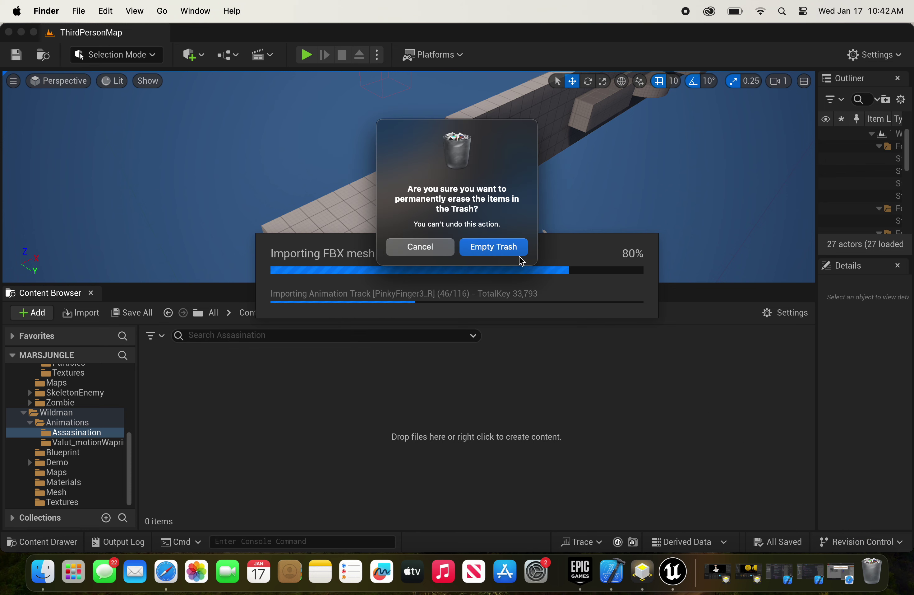
pyautogui.click(520, 253)
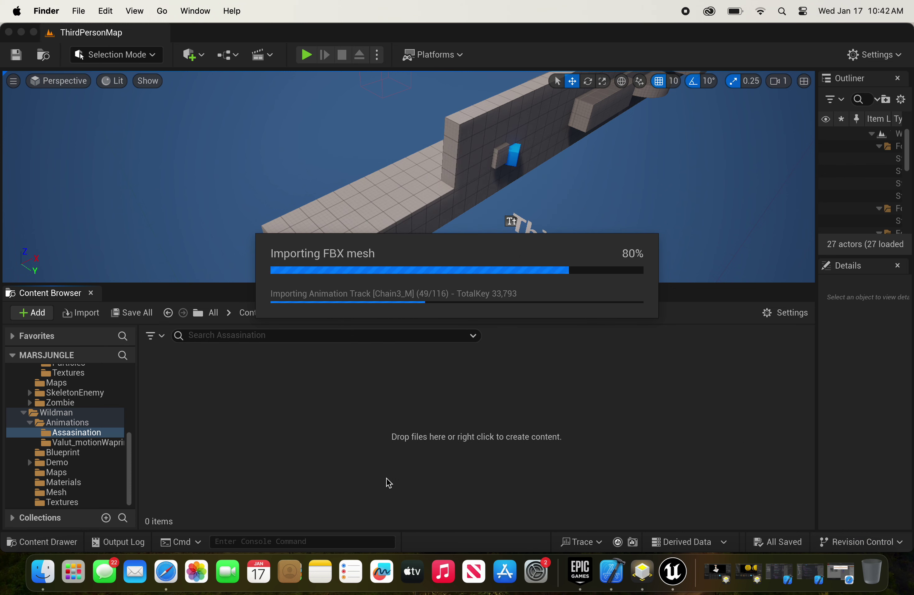
# Step: Minimize the Mixamo browser with Cmd+M and bring up the Epic Games Launcher
pyautogui.click(173, 582)
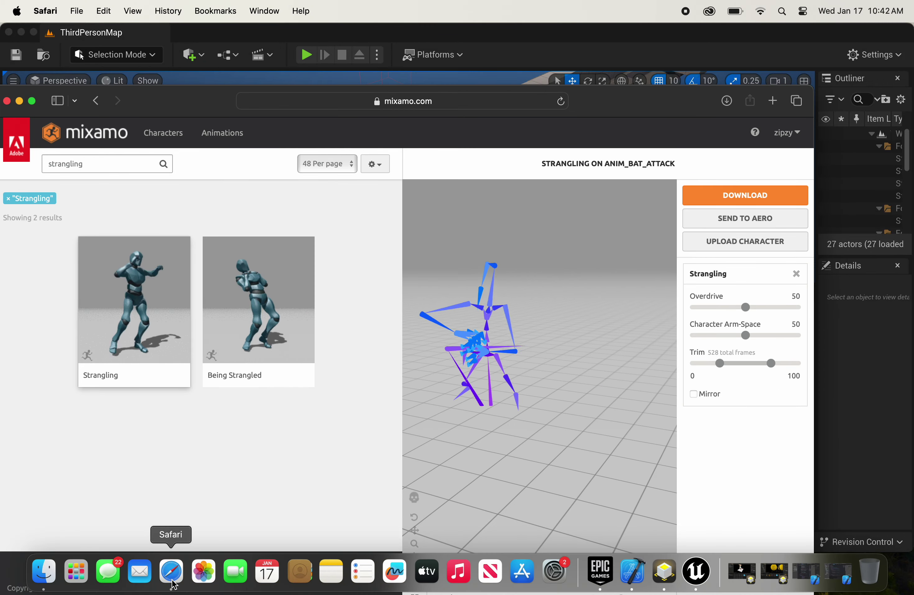
pyautogui.moveTo(163, 107); pyautogui.dragTo(204, 100)
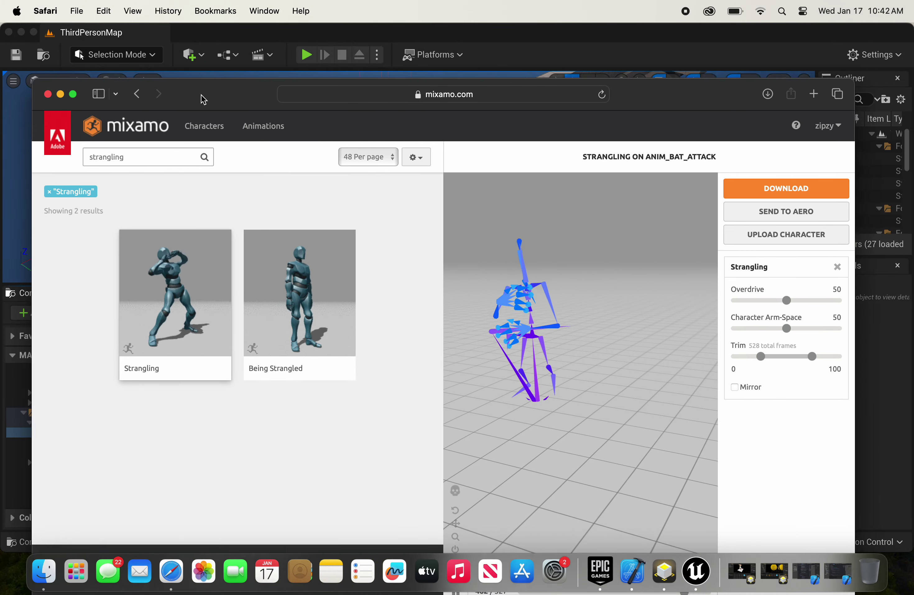
pyautogui.press('super+m')
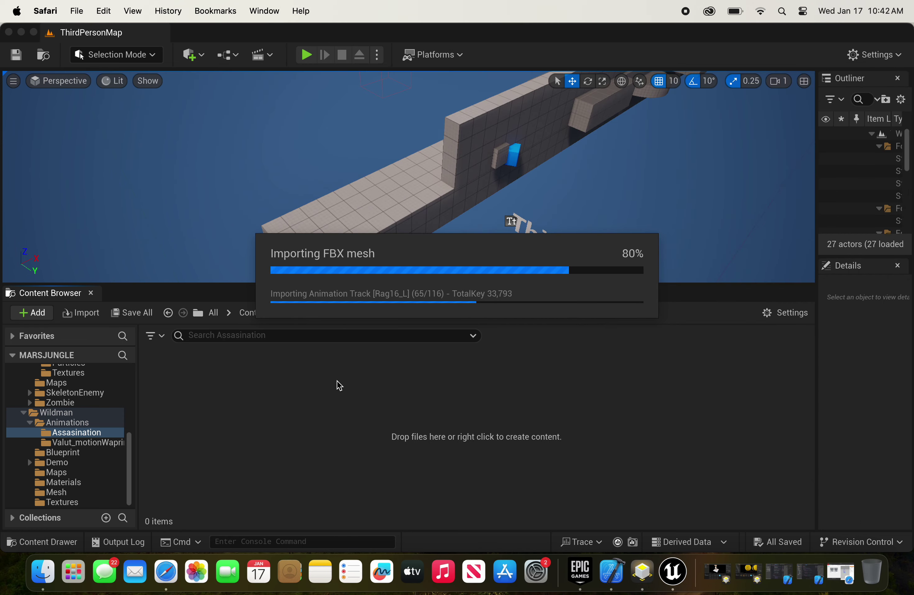
pyautogui.click(585, 586)
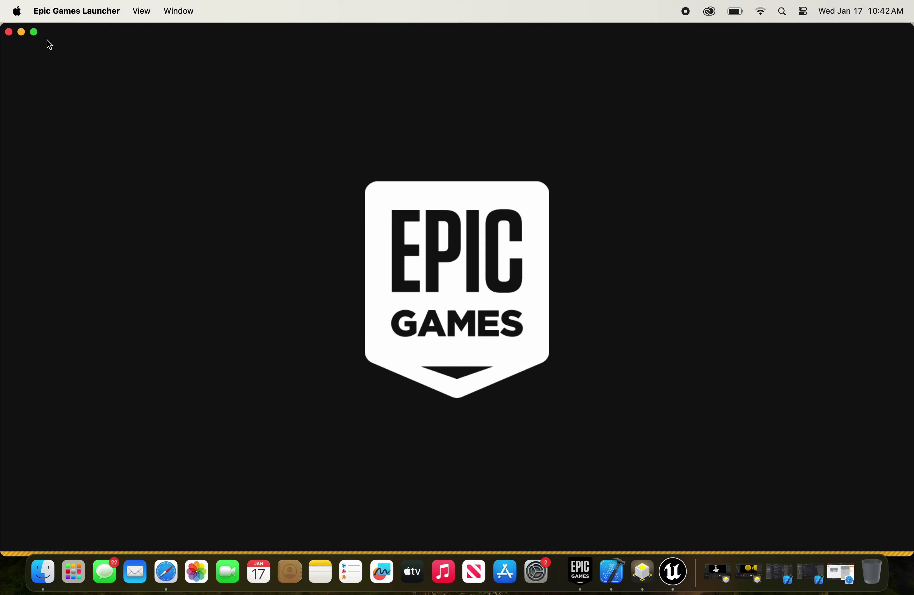
# Step: Minimize the Epic Games Launcher so Unreal shows the imported Being_Strangled animation
pyautogui.click(23, 33)
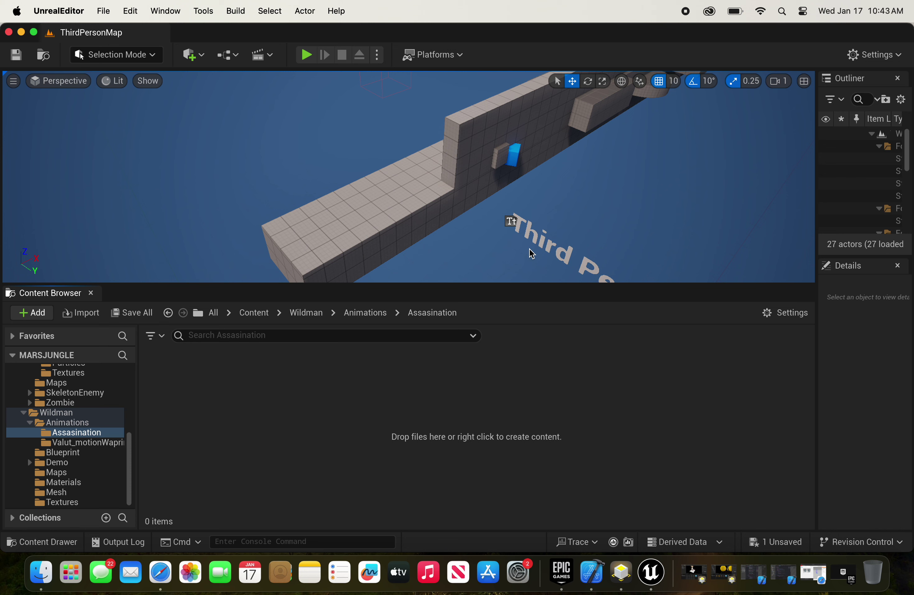
# Step: Import into the Assasination folder, choosing Strangling.fbx from Downloads
pyautogui.rightClick(308, 429)
pyautogui.moveTo(308, 429)
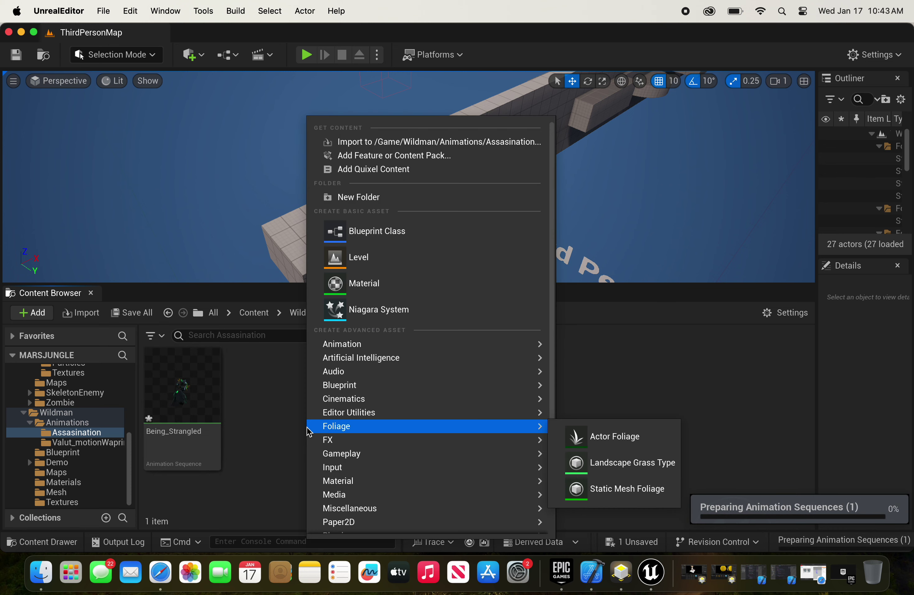
pyautogui.click(357, 142)
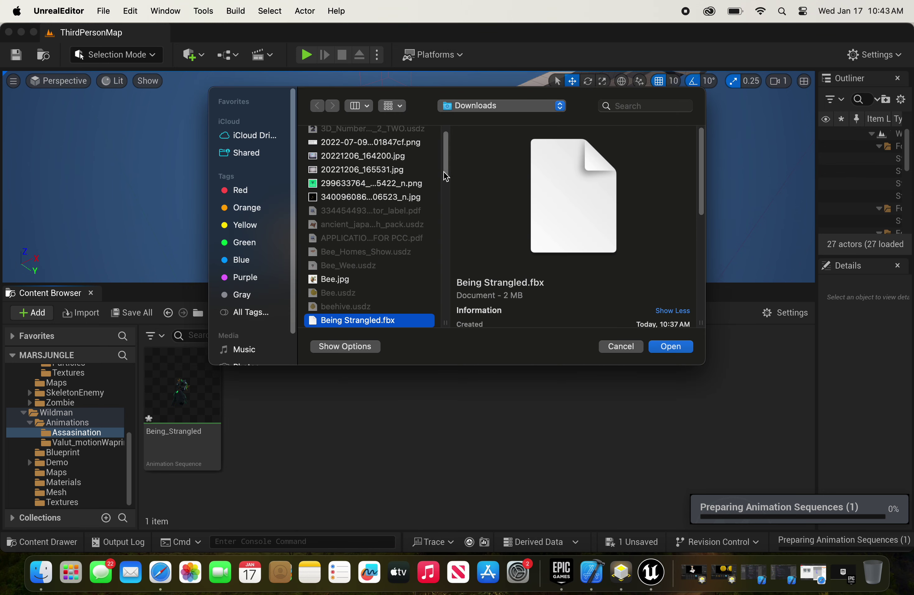
pyautogui.moveTo(447, 177)
pyautogui.mouseDown()
pyautogui.moveTo(451, 302)
pyautogui.moveTo(447, 276)
pyautogui.mouseUp()
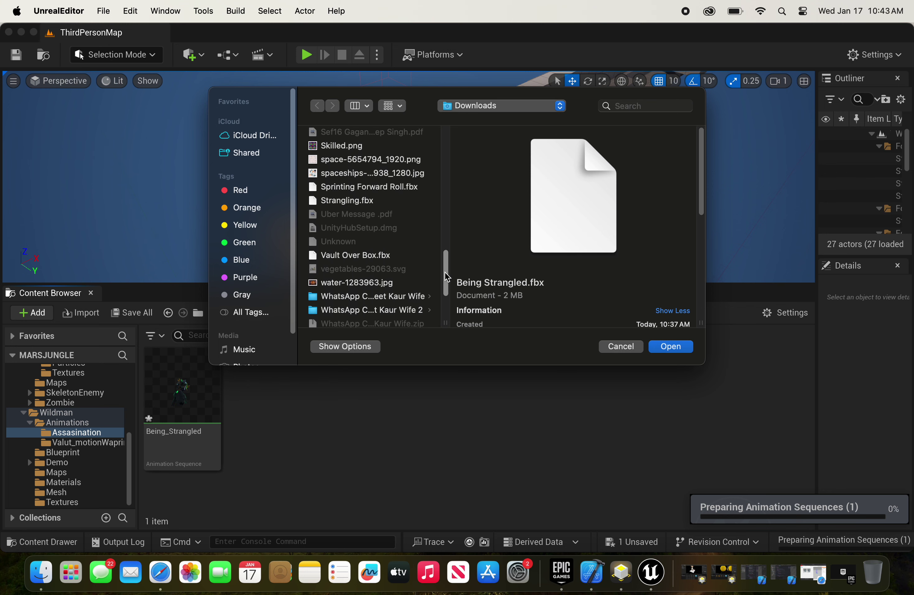
pyautogui.click(367, 206)
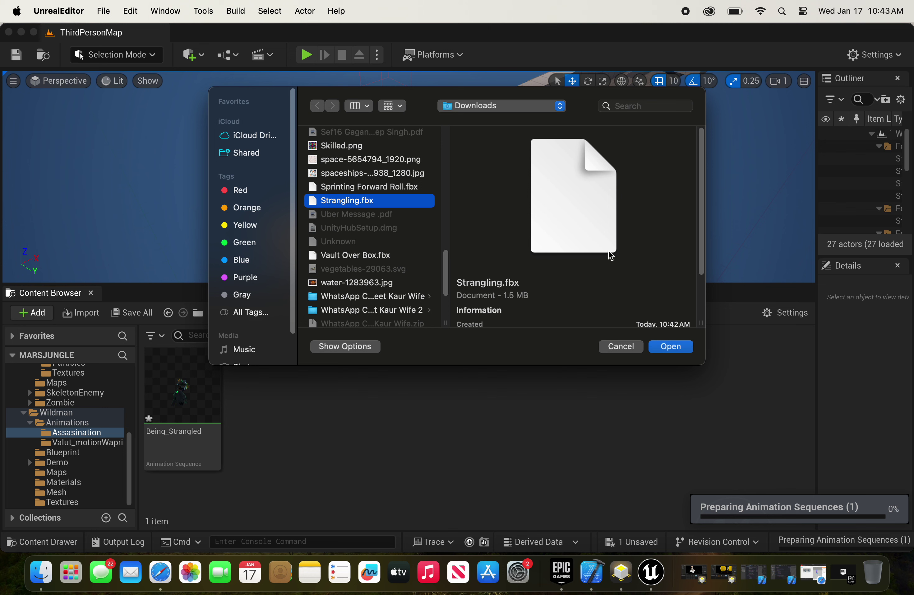
pyautogui.moveTo(704, 218); pyautogui.dragTo(703, 244)
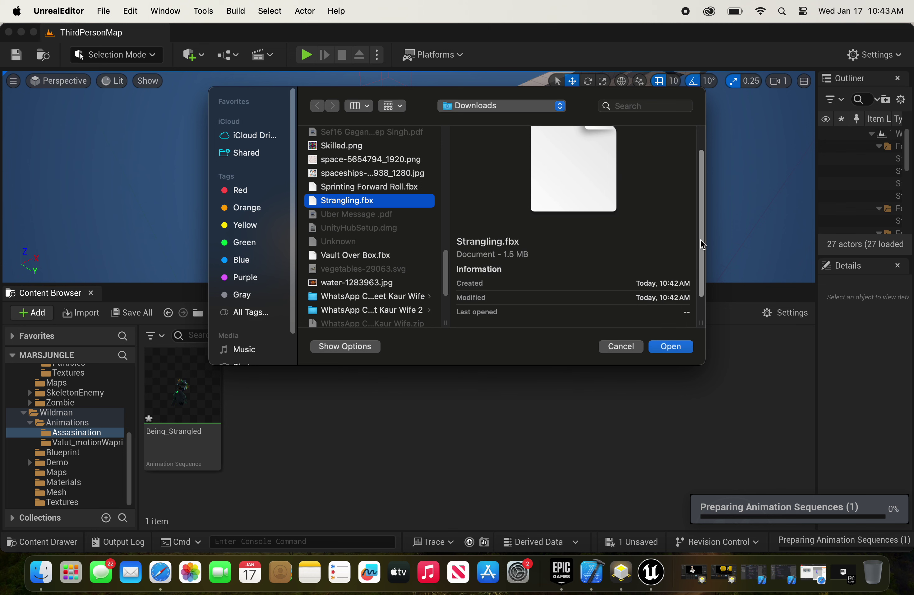
pyautogui.click(679, 354)
# Step: Assign SK_Wildman_Skeleton, import all, and select the new Strangling animation asset
pyautogui.click(513, 114)
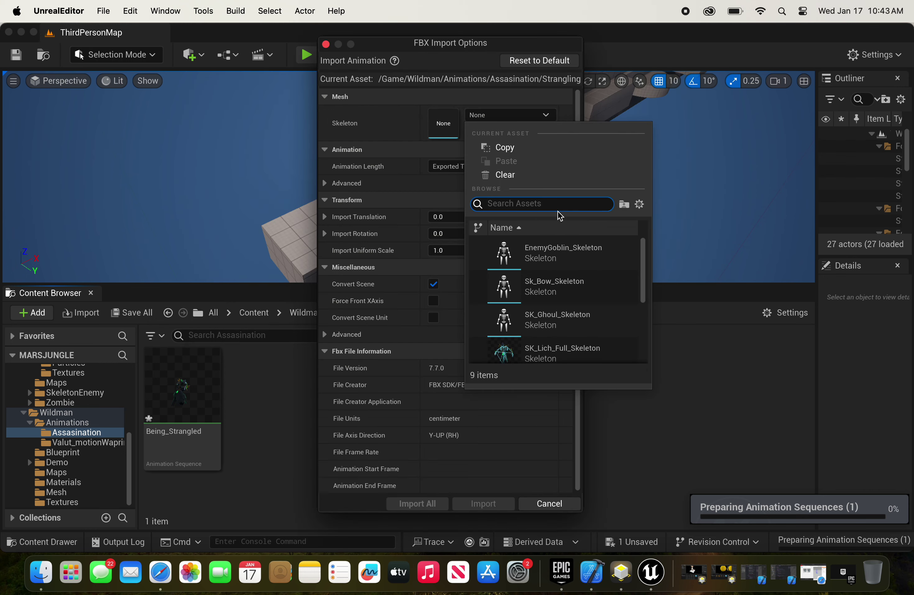
pyautogui.scroll(-2, 571, 270)
pyautogui.scroll(-1, 568, 315)
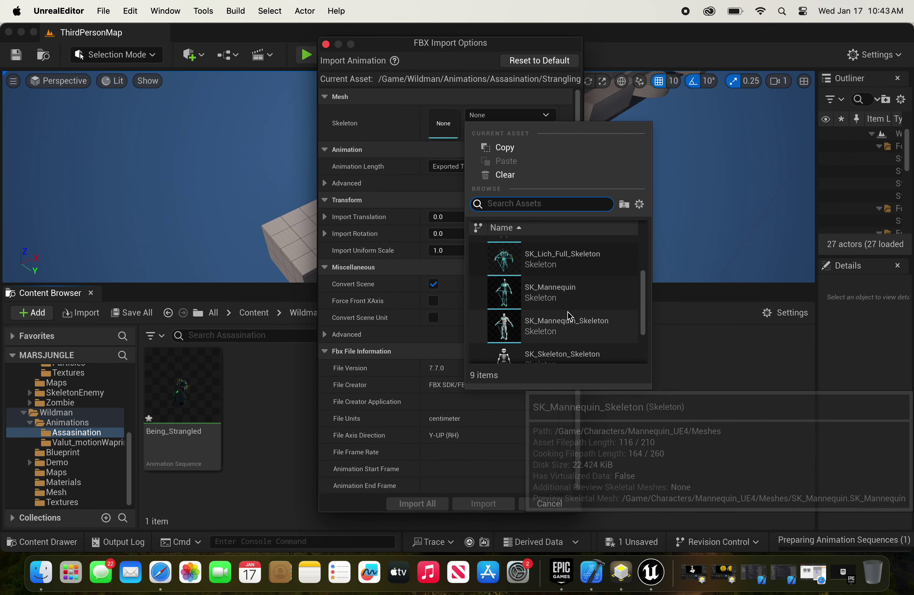
pyautogui.scroll(-2, 570, 335)
pyautogui.click(558, 313)
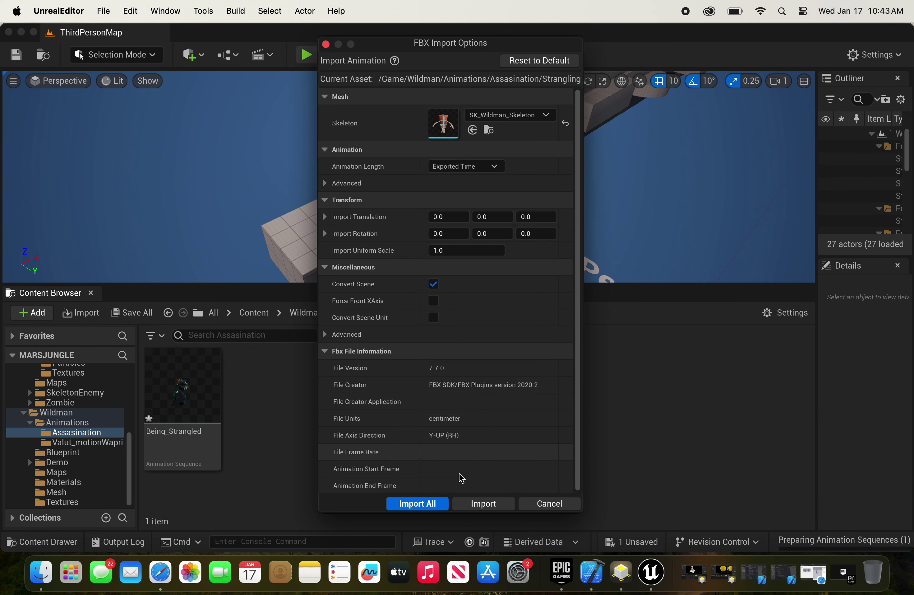
pyautogui.click(423, 507)
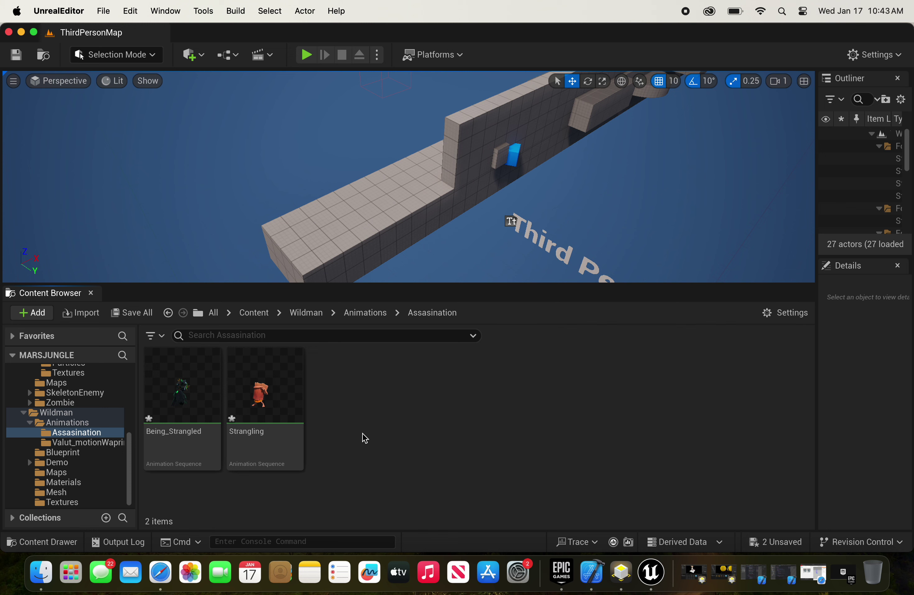
pyautogui.moveTo(269, 402)
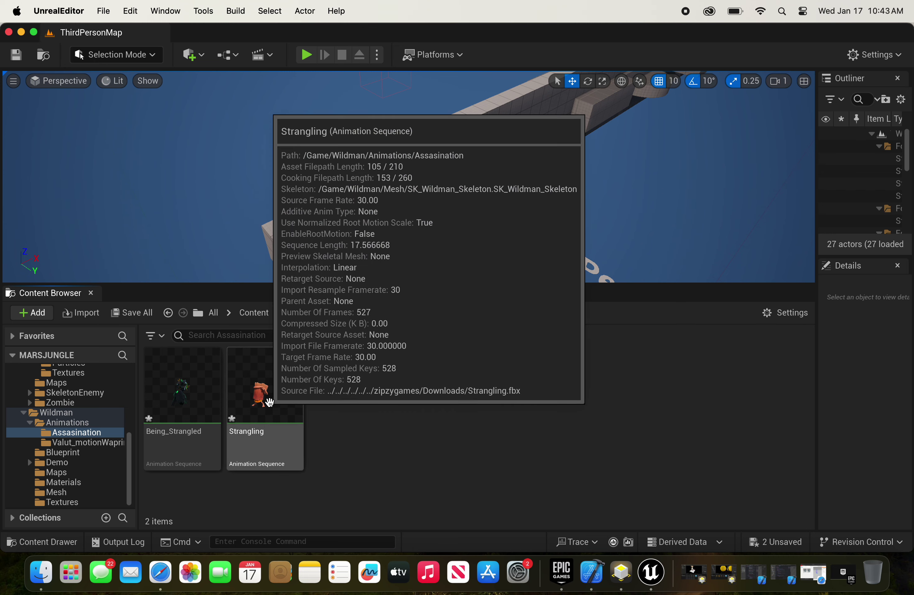
pyautogui.click(269, 402)
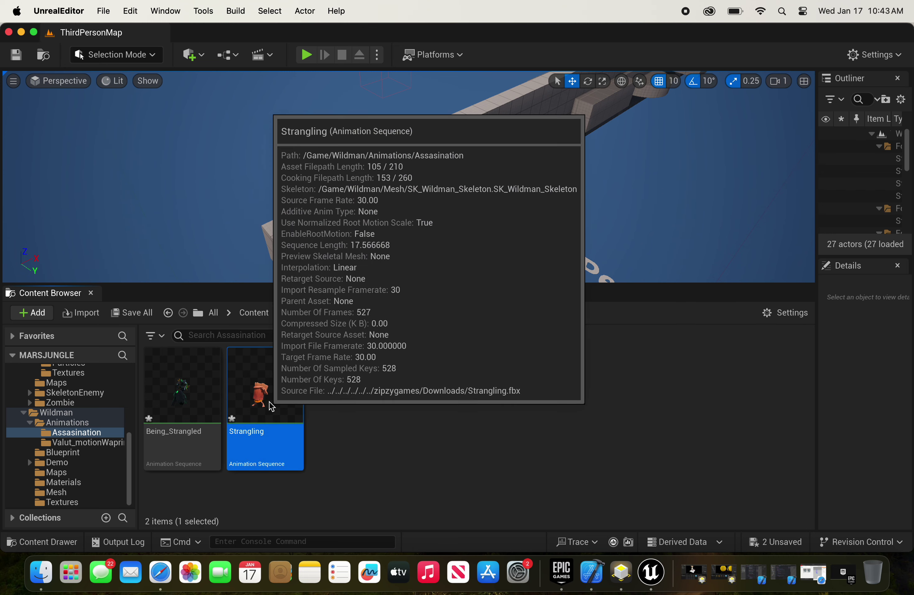
# Step: Open Strangling in the animation editor, look through its Asset Details, and save it
pyautogui.doubleClick(272, 406)
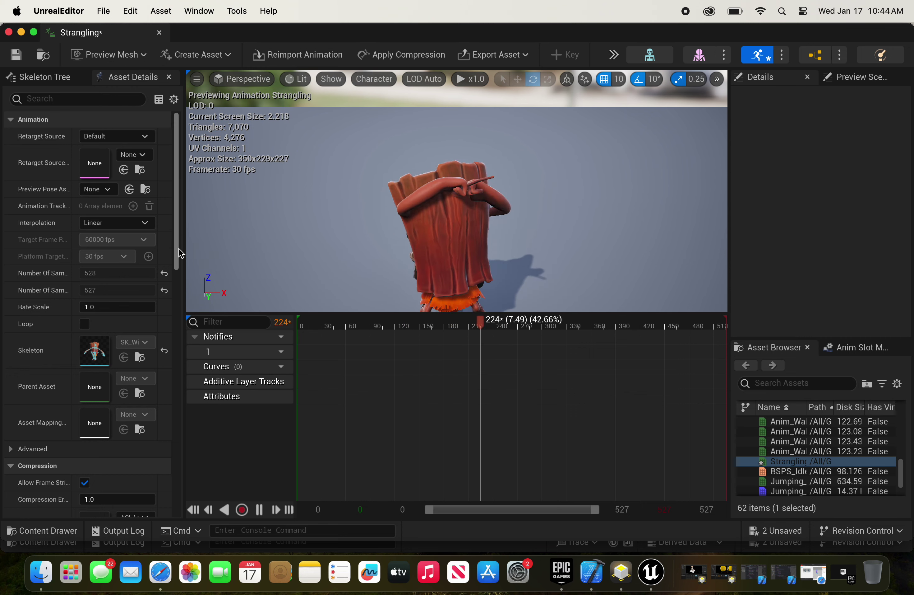
pyautogui.scroll(-5, 175, 301)
pyautogui.scroll(-5, 173, 324)
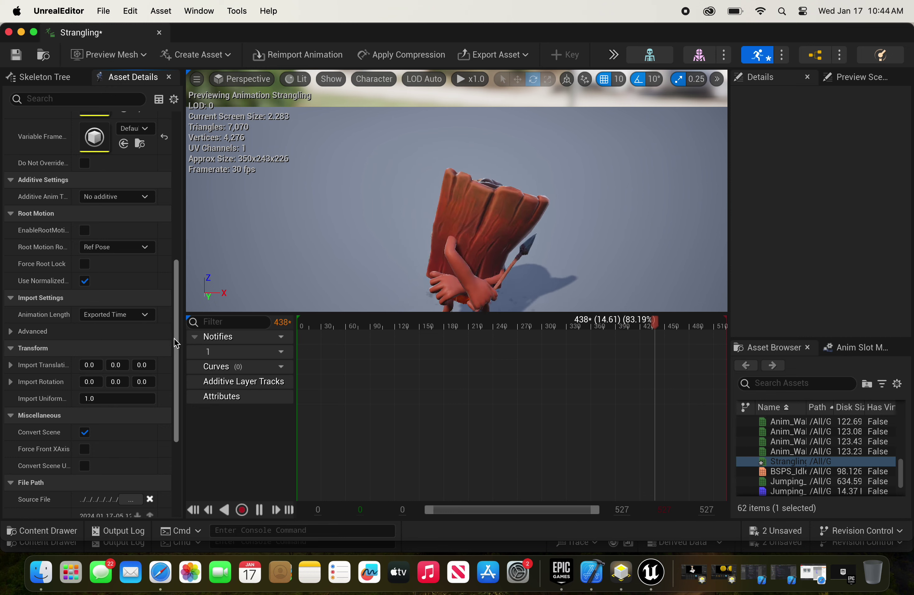
pyautogui.scroll(-5, 175, 412)
pyautogui.scroll(-2, 177, 416)
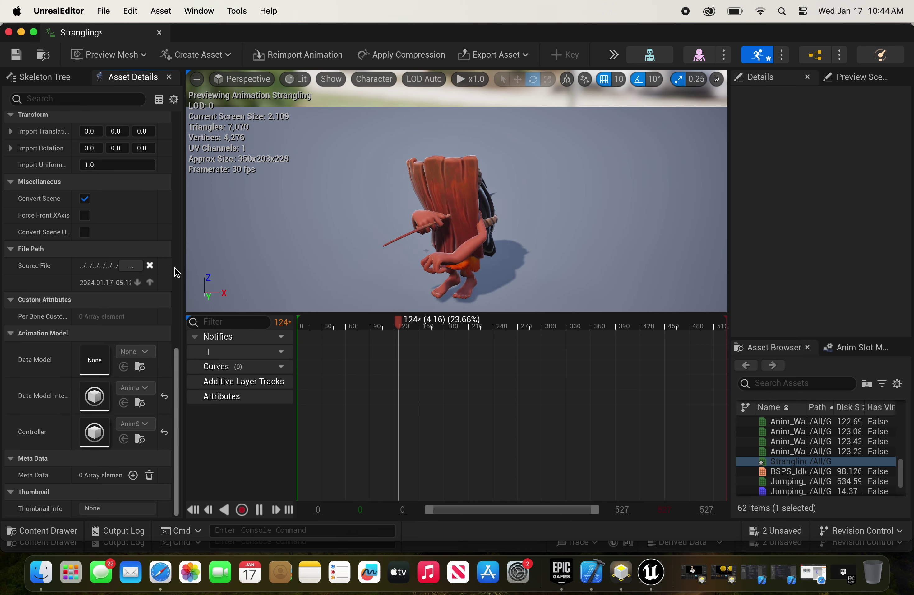
pyautogui.scroll(15, 177, 195)
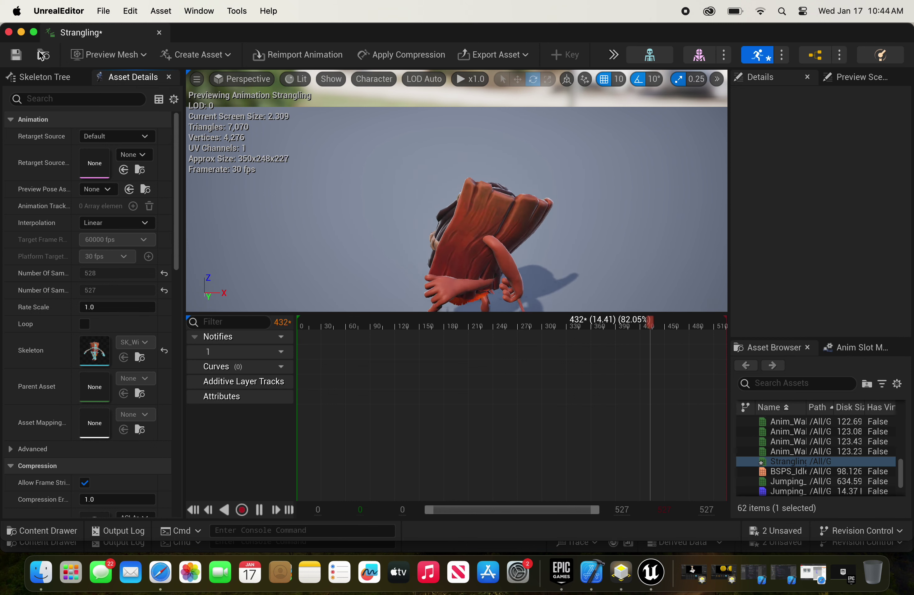
pyautogui.click(22, 62)
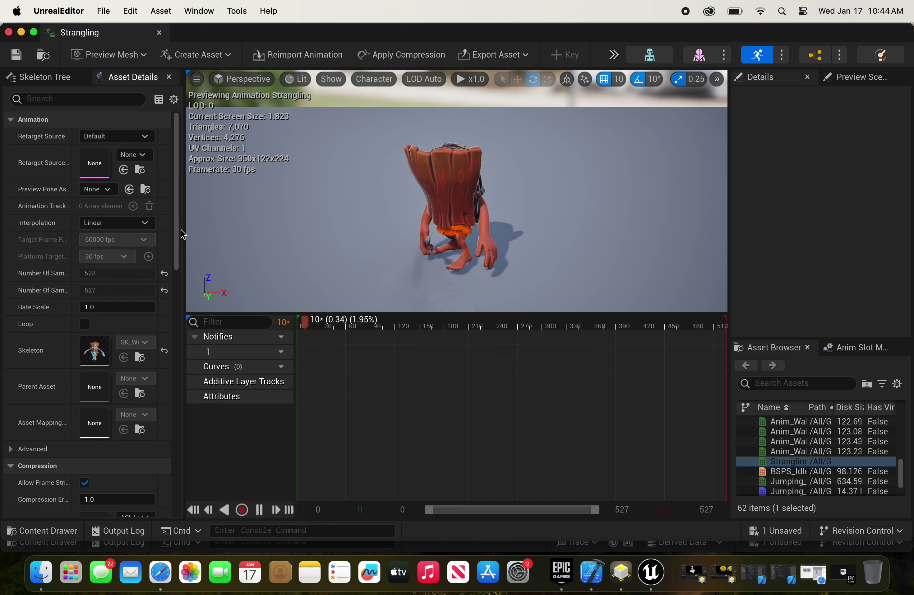
pyautogui.scroll(-10, 179, 237)
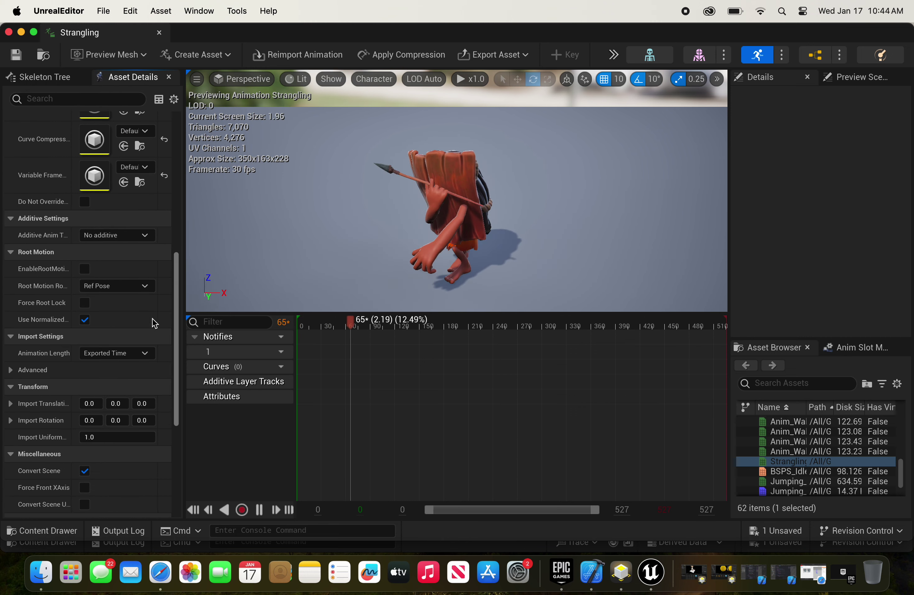
# Step: Tick EnableRootMotion under Root Motion in Strangling's Asset Details
pyautogui.click(85, 270)
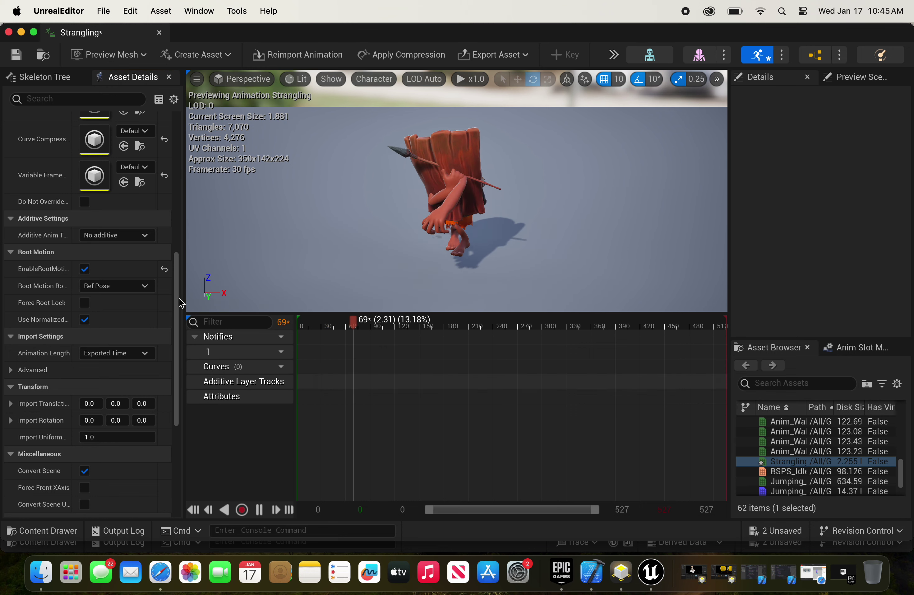
pyautogui.scroll(10, 182, 121)
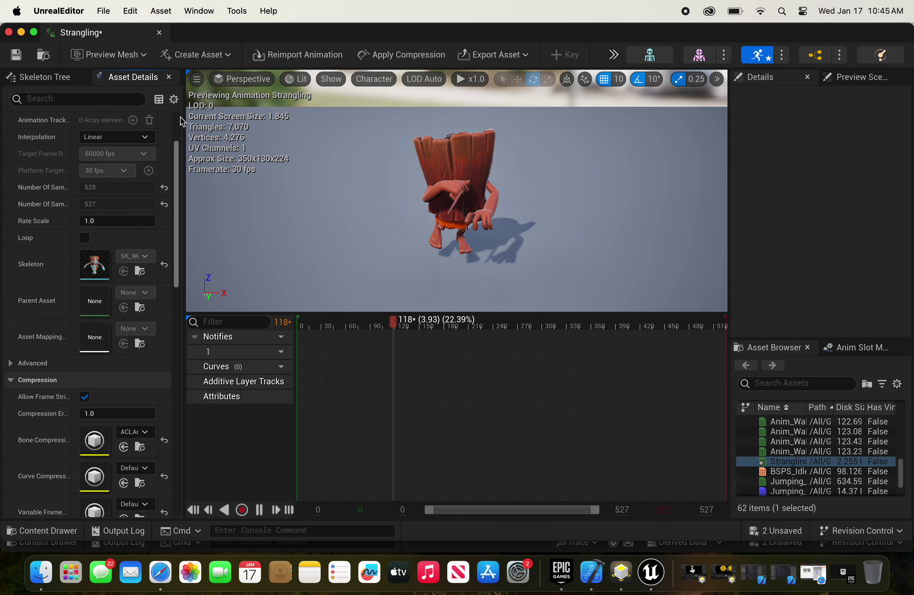
pyautogui.scroll(3, 182, 121)
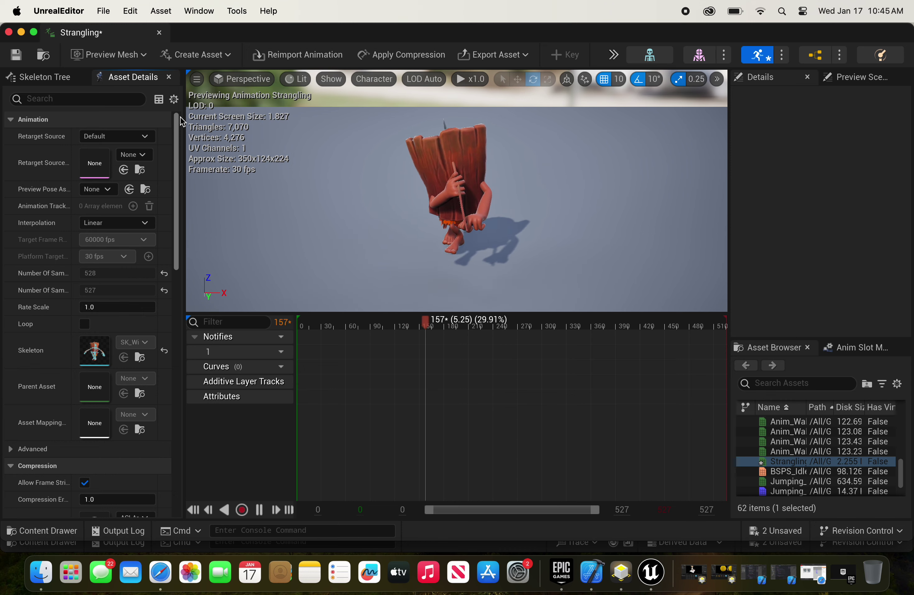
# Step: Close the Strangling editor, open Being_Strangled, and tick EnableRootMotion in its Asset Details
pyautogui.click(8, 32)
pyautogui.click(189, 401)
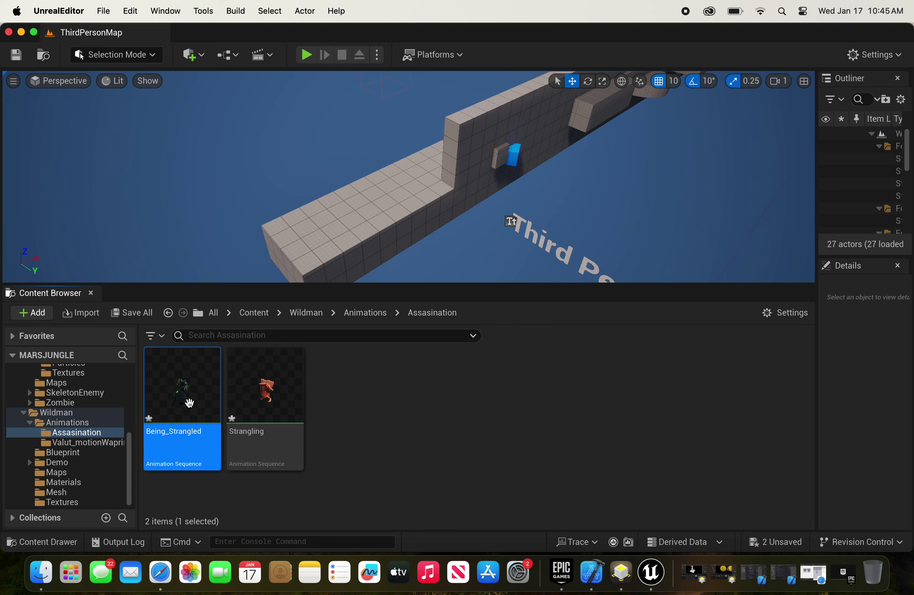
pyautogui.doubleClick(192, 406)
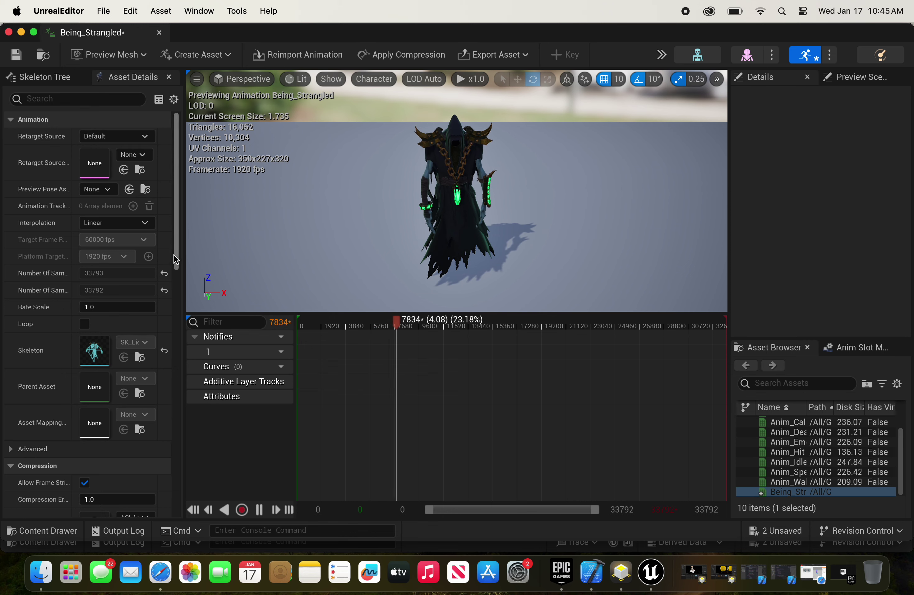
pyautogui.moveTo(175, 258)
pyautogui.mouseDown()
pyautogui.moveTo(182, 337)
pyautogui.moveTo(190, 200)
pyautogui.mouseUp()
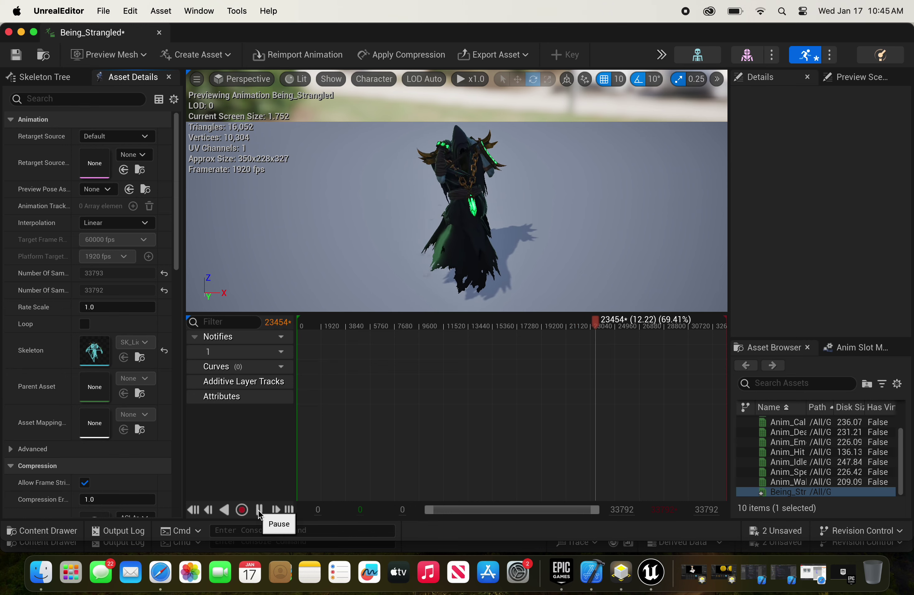
pyautogui.moveTo(177, 241); pyautogui.dragTo(178, 359)
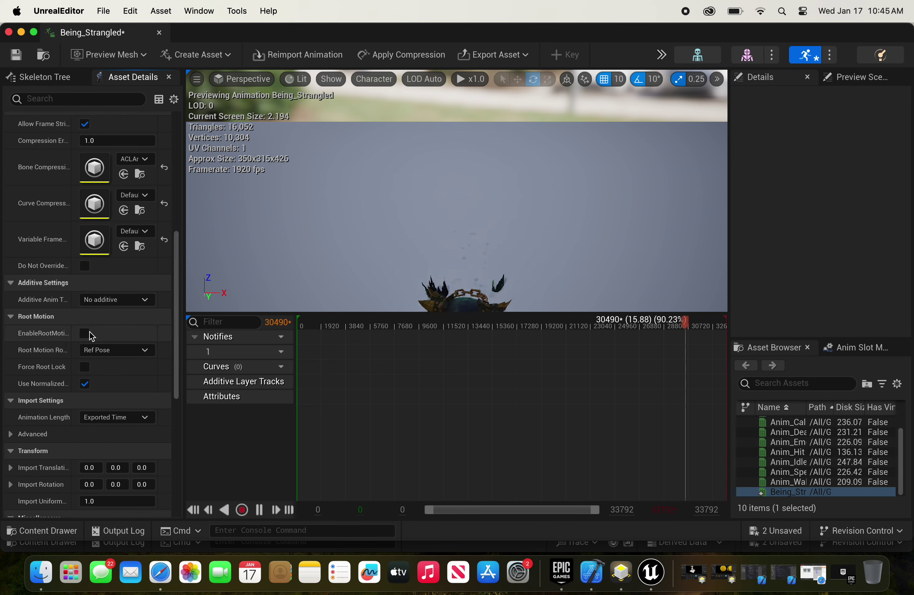
pyautogui.click(85, 333)
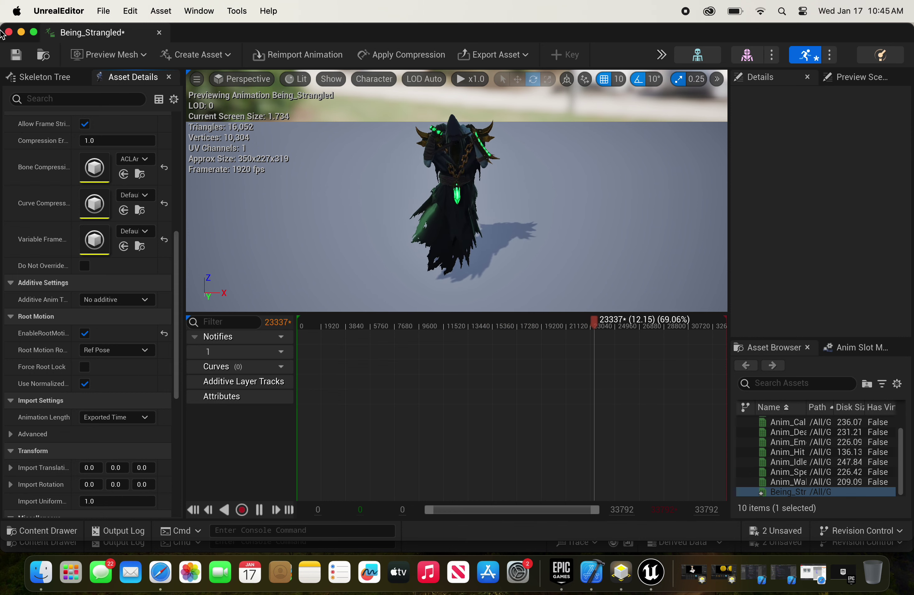
# Step: Put away the Being_Strangled animation editor and search Mixamo for 'dead'
pyautogui.click(21, 33)
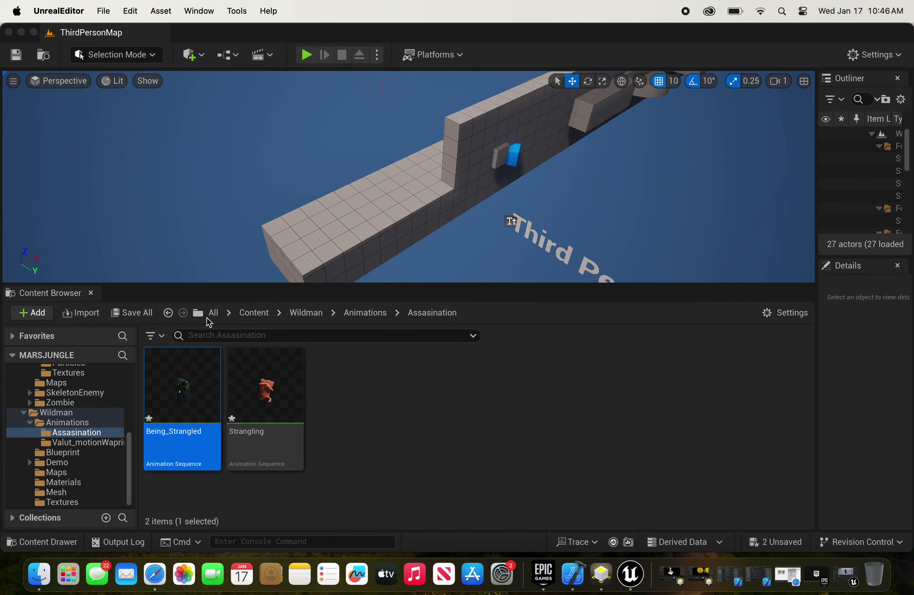
pyautogui.click(366, 403)
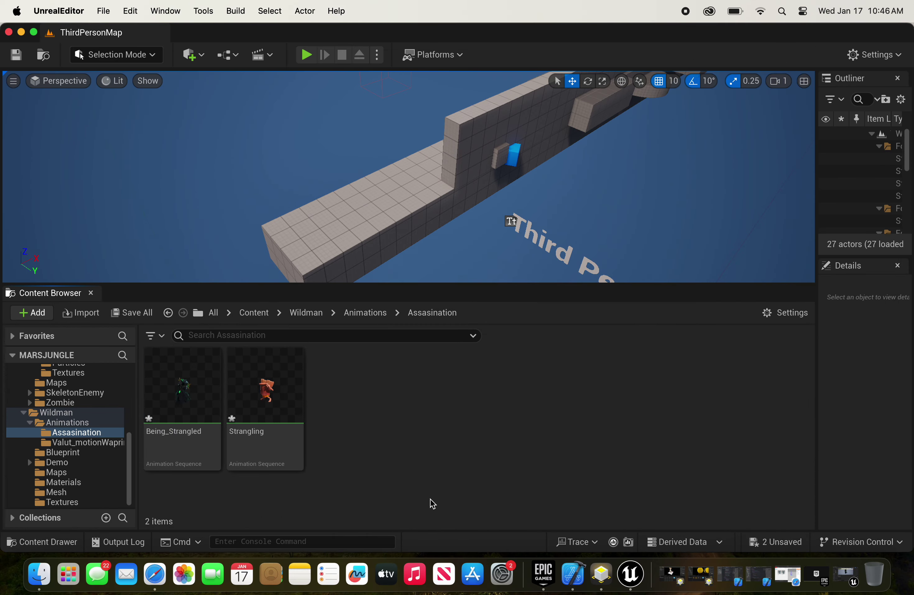
pyautogui.click(153, 583)
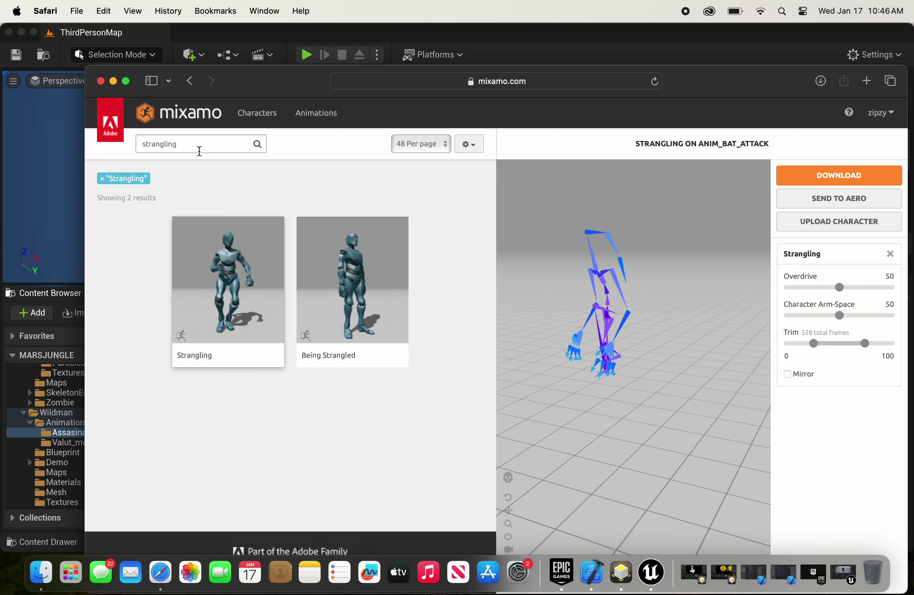
pyautogui.doubleClick(162, 144)
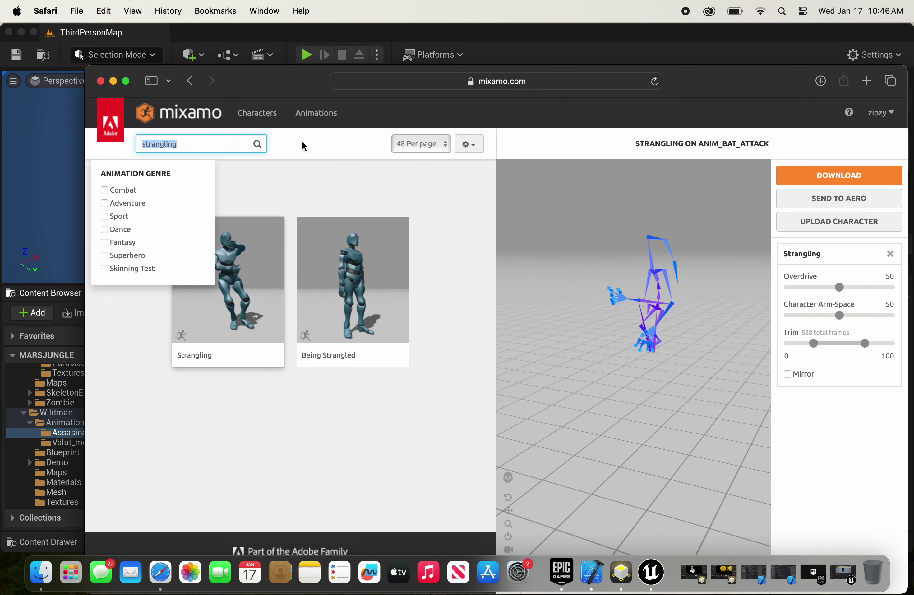
pyautogui.write('dead')
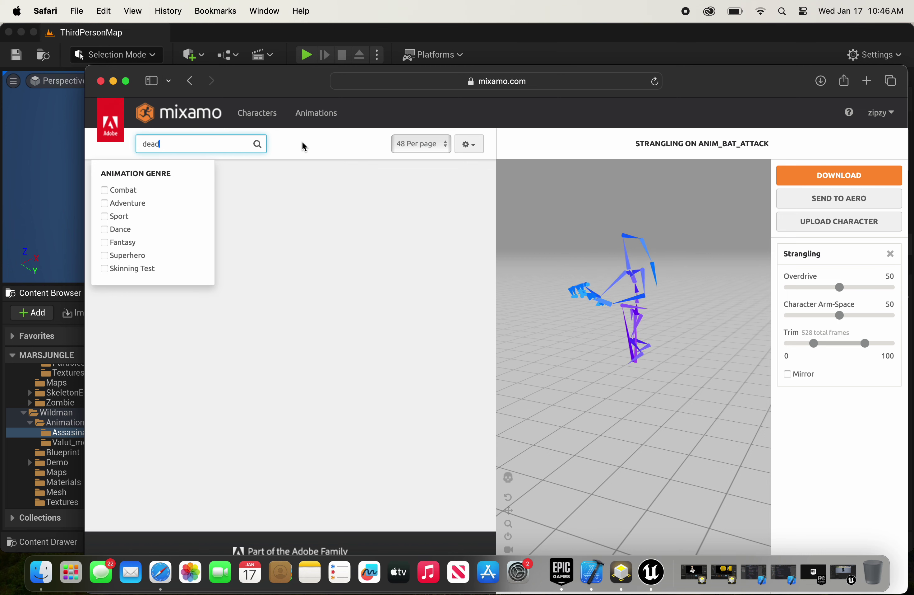
pyautogui.click(377, 237)
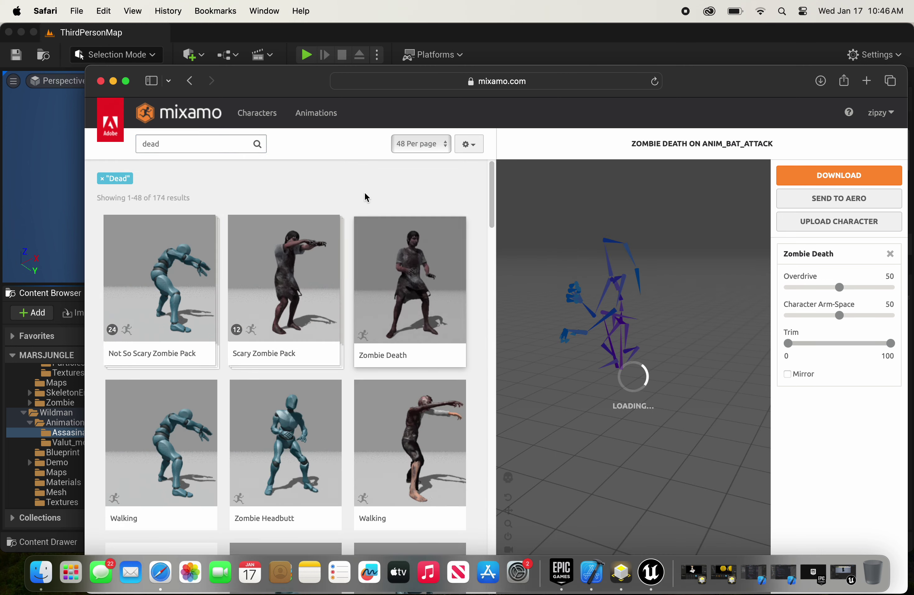
# Step: Look through the zombie and death results, then close the Safari window
pyautogui.scroll(-10, 372, 232)
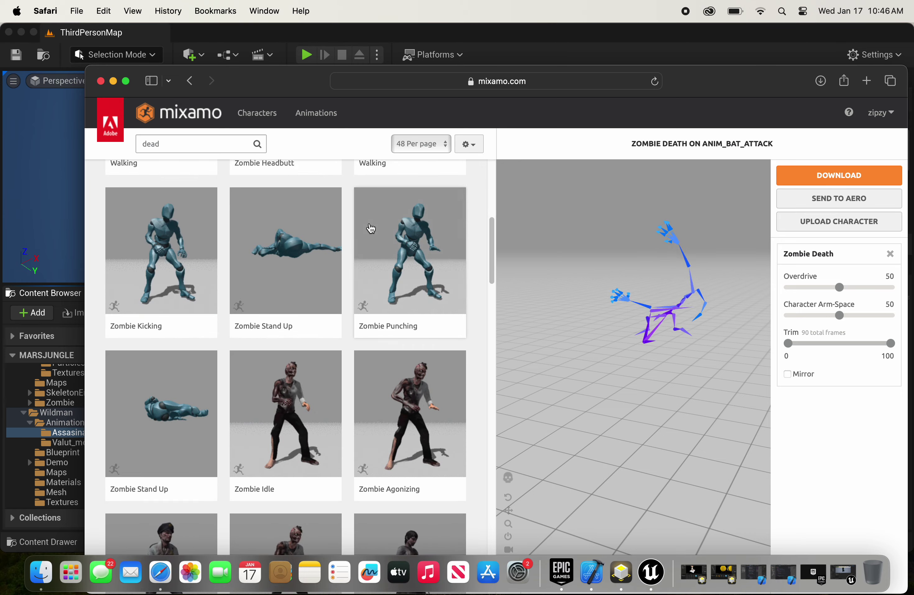
pyautogui.scroll(-5, 372, 234)
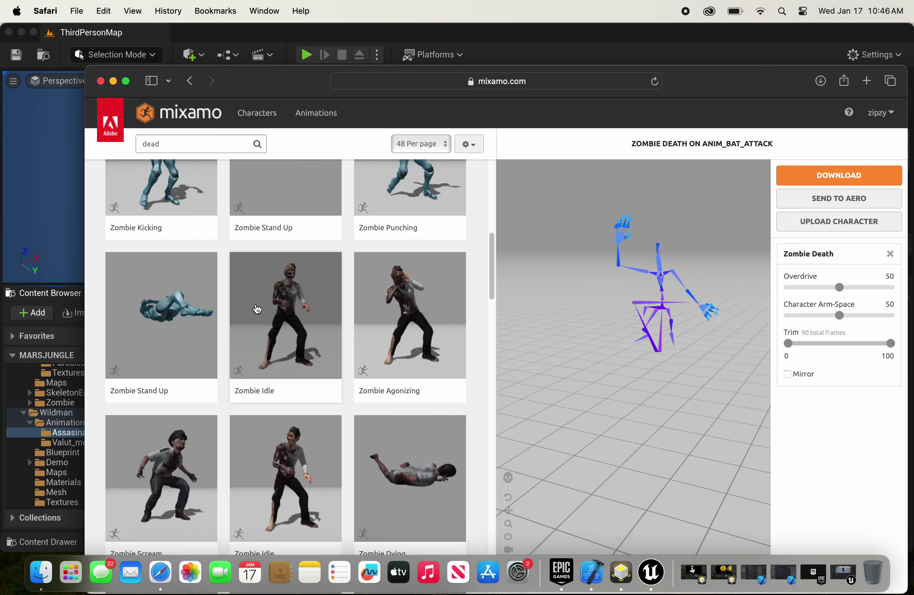
pyautogui.click(100, 82)
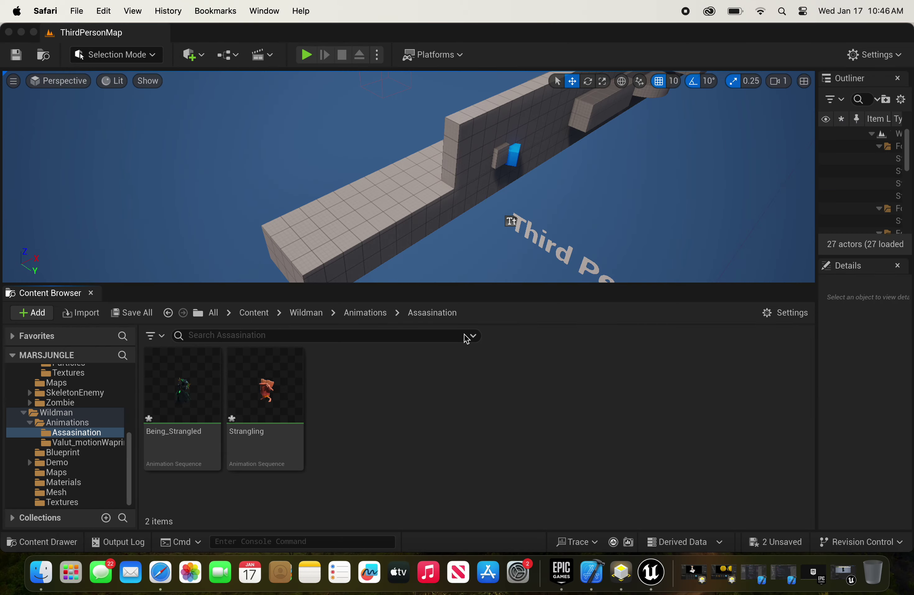
# Step: Launch the StackOBot project in Unreal Engine 5.3.2 from the Epic Games Launcher library, then close the launcher
pyautogui.click(445, 424)
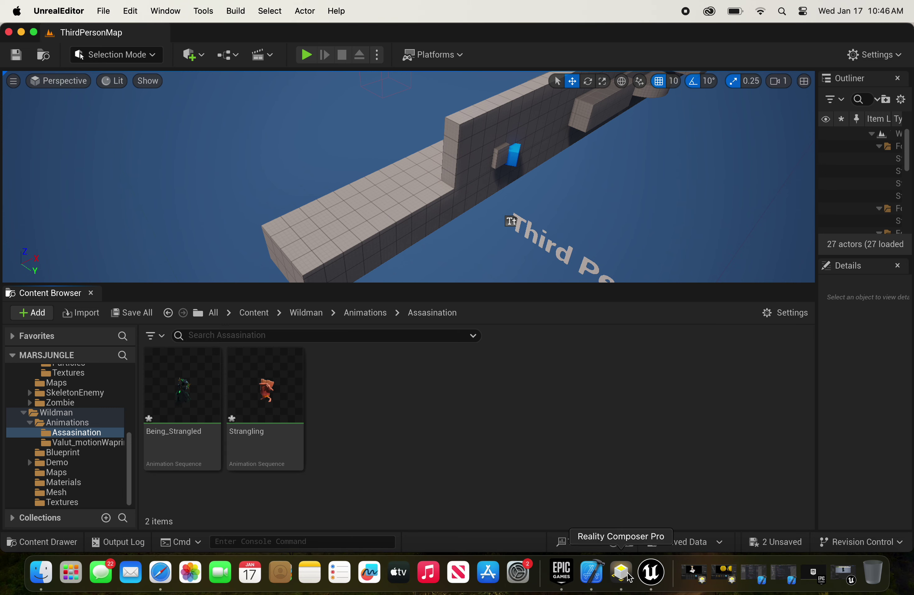
pyautogui.click(562, 572)
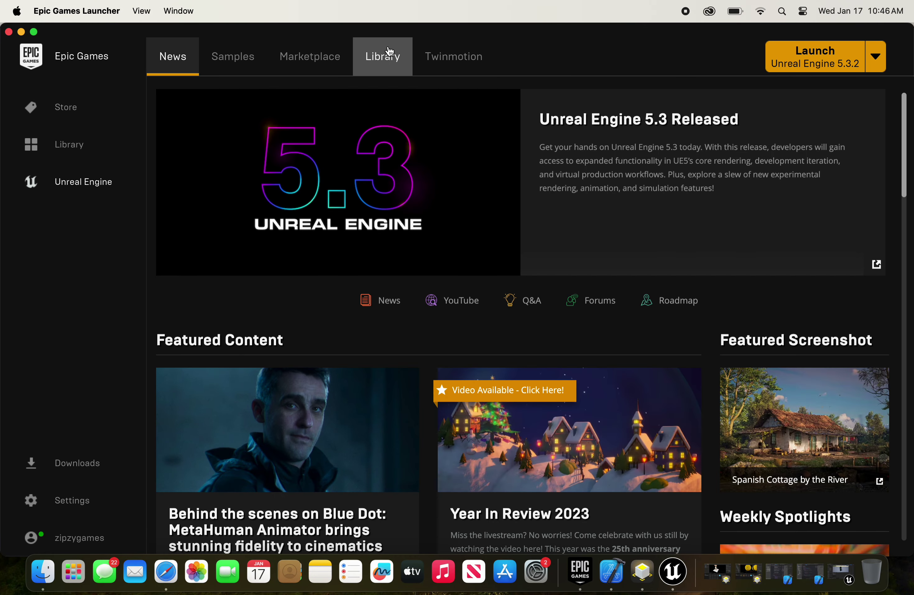
pyautogui.click(385, 54)
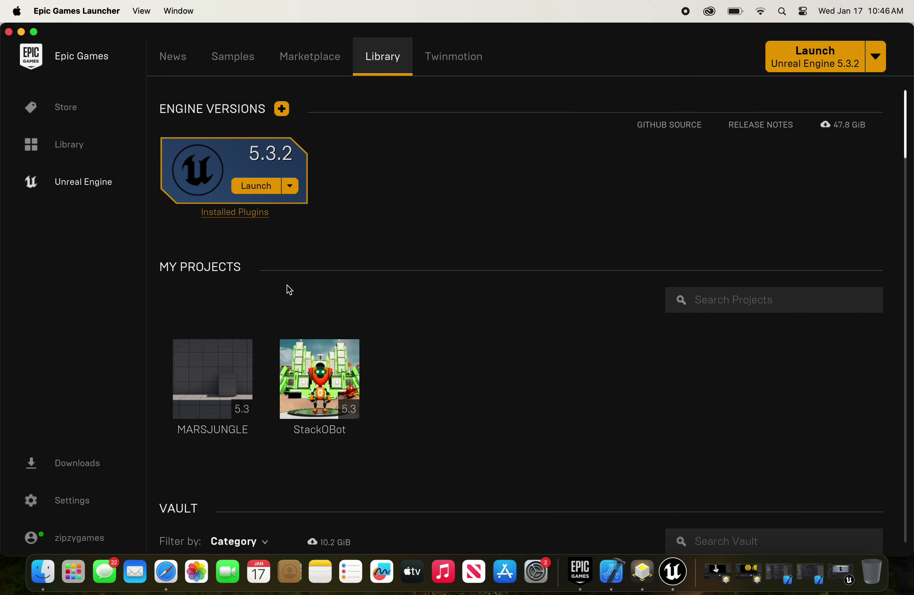
pyautogui.doubleClick(309, 390)
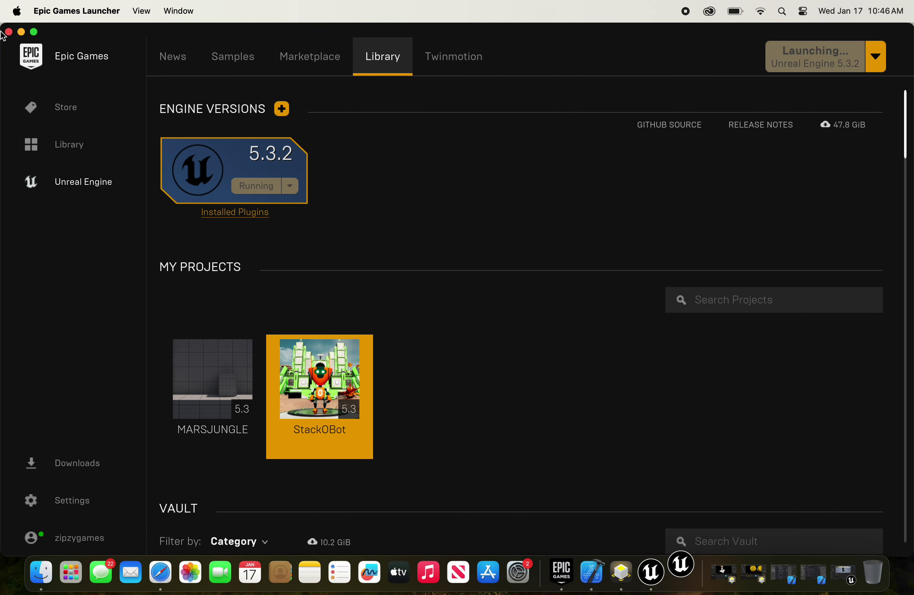
pyautogui.click(9, 32)
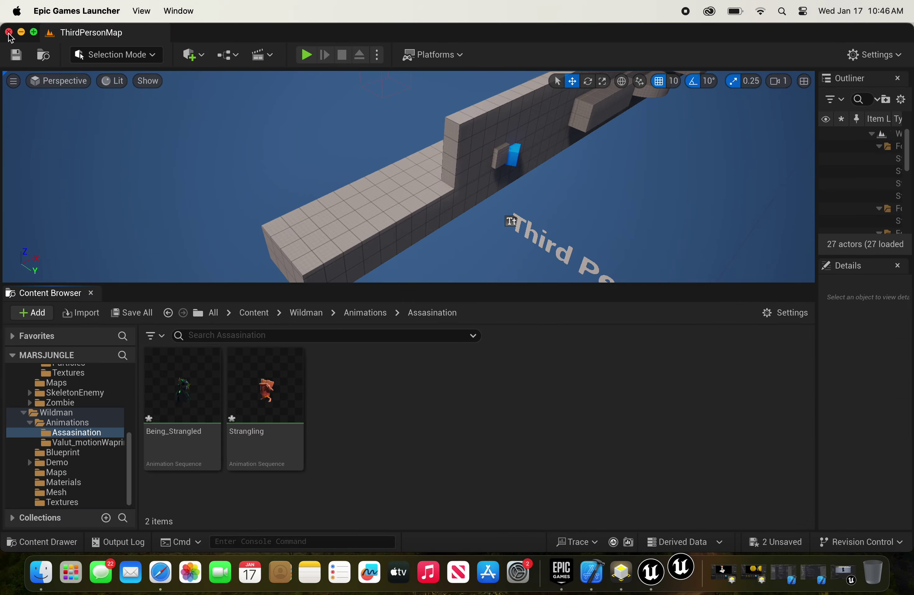
# Step: Open the Content > ThirdPerson > Blueprints folder and select BP_ThirdPersonCharacter
pyautogui.click(615, 440)
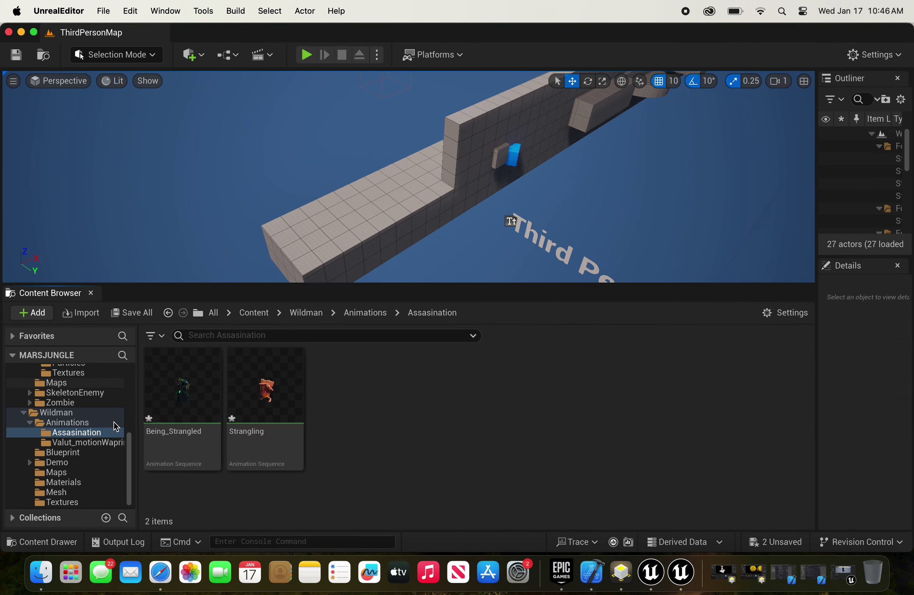
pyautogui.scroll(10, 128, 406)
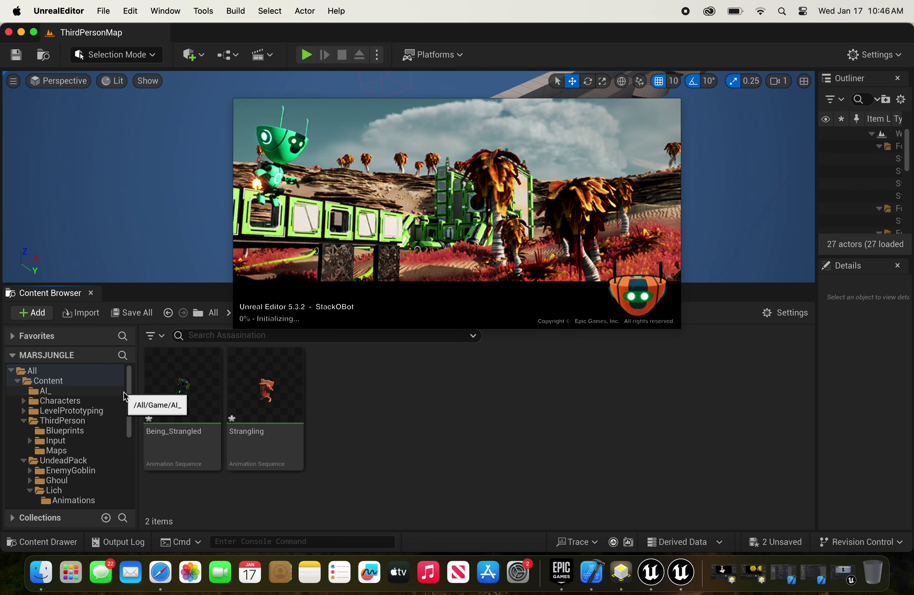
pyautogui.scroll(-5, 128, 417)
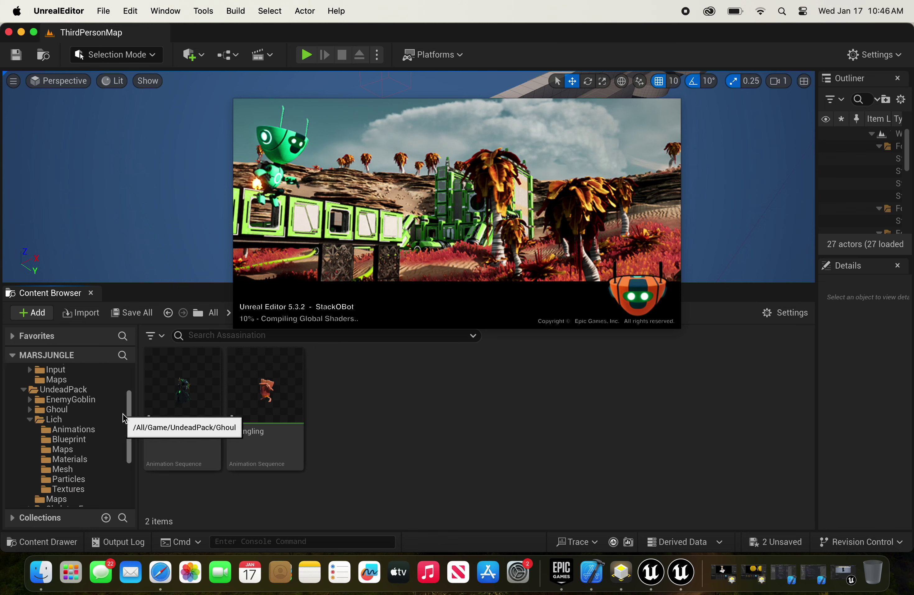
pyautogui.scroll(5, 96, 425)
pyautogui.click(84, 425)
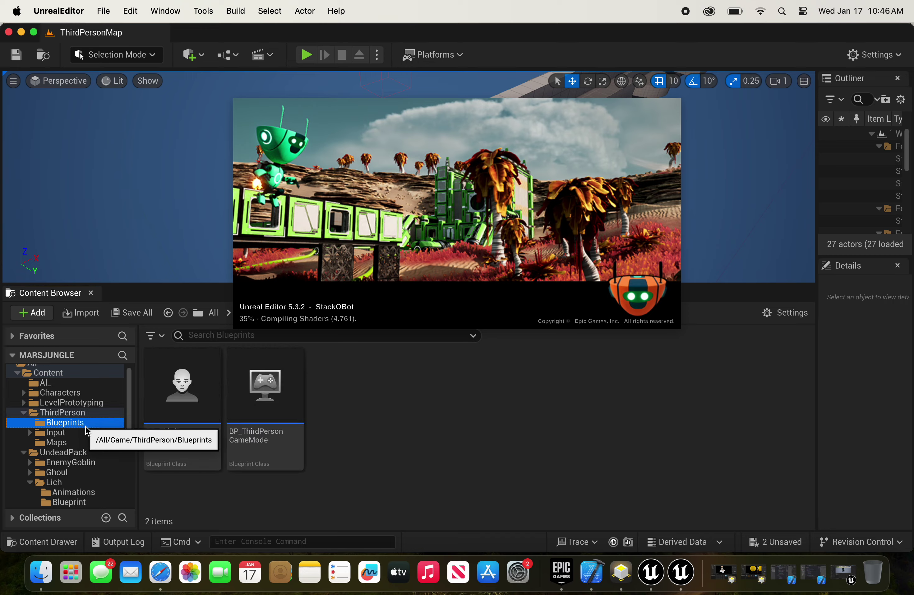
pyautogui.click(191, 404)
# Step: Bring back the Blueprint editor and survey the Event Graph's Add Input Mapping and Left/Right movement nodes
pyautogui.press('super+grave')
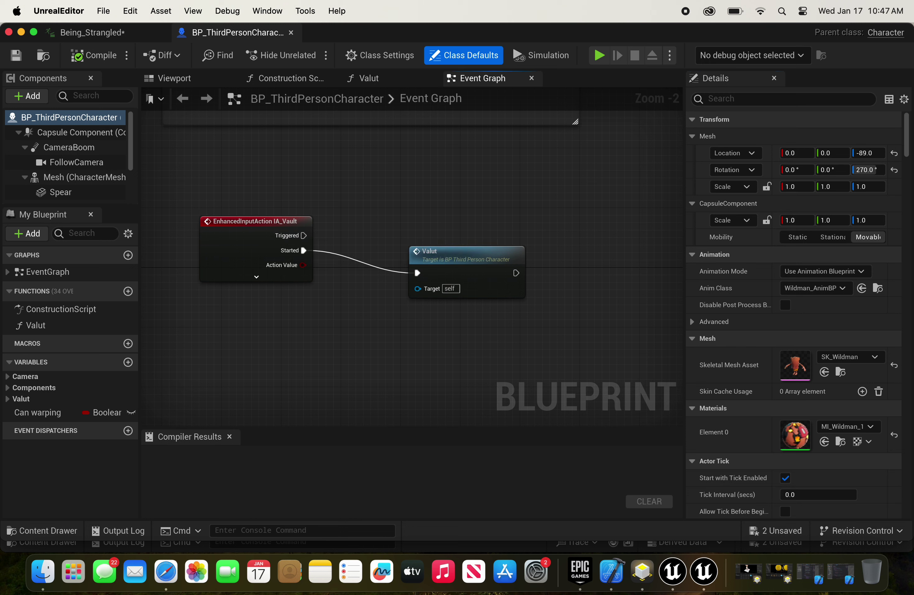
pyautogui.moveTo(391, 187); pyautogui.dragTo(425, 312, button='right')
pyautogui.scroll(-6, 427, 319)
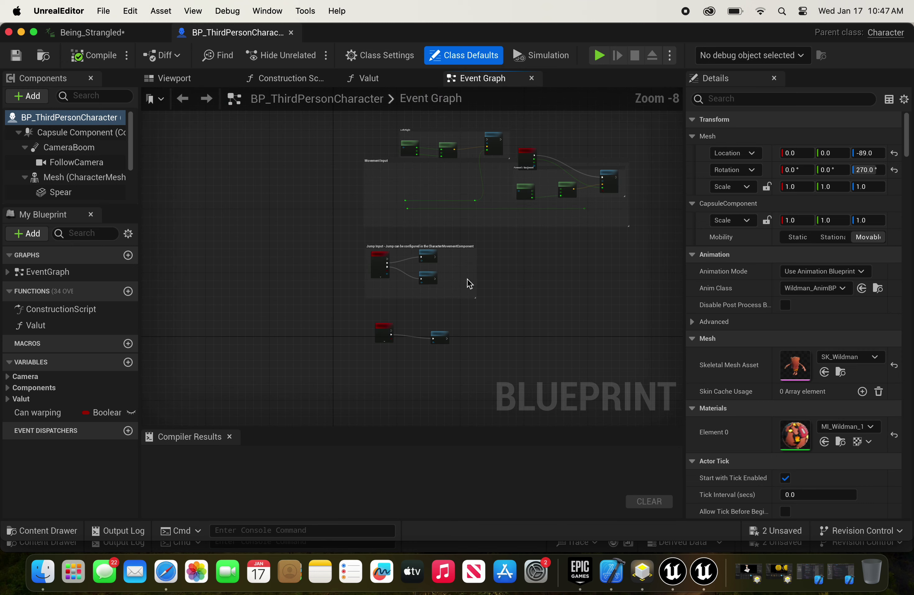
pyautogui.moveTo(469, 284); pyautogui.dragTo(482, 362, button='right')
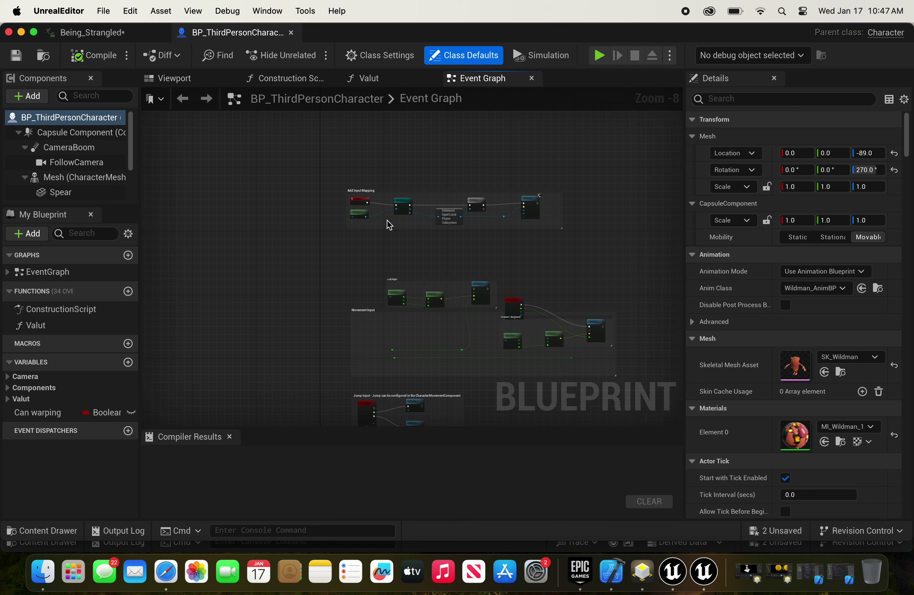
pyautogui.scroll(1, 389, 225)
pyautogui.scroll(1, 389, 225)
pyautogui.scroll(3, 389, 225)
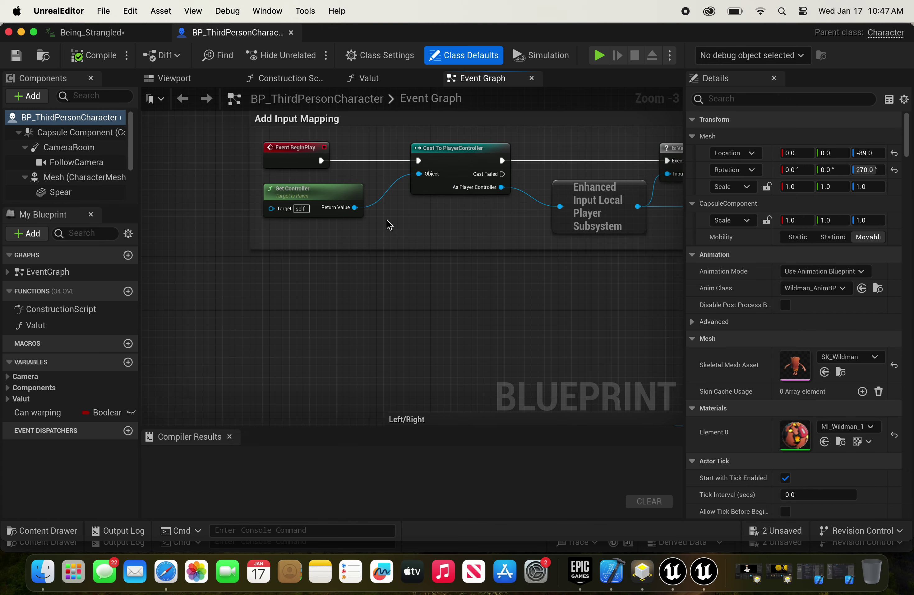
pyautogui.moveTo(517, 292); pyautogui.dragTo(382, 135, button='right')
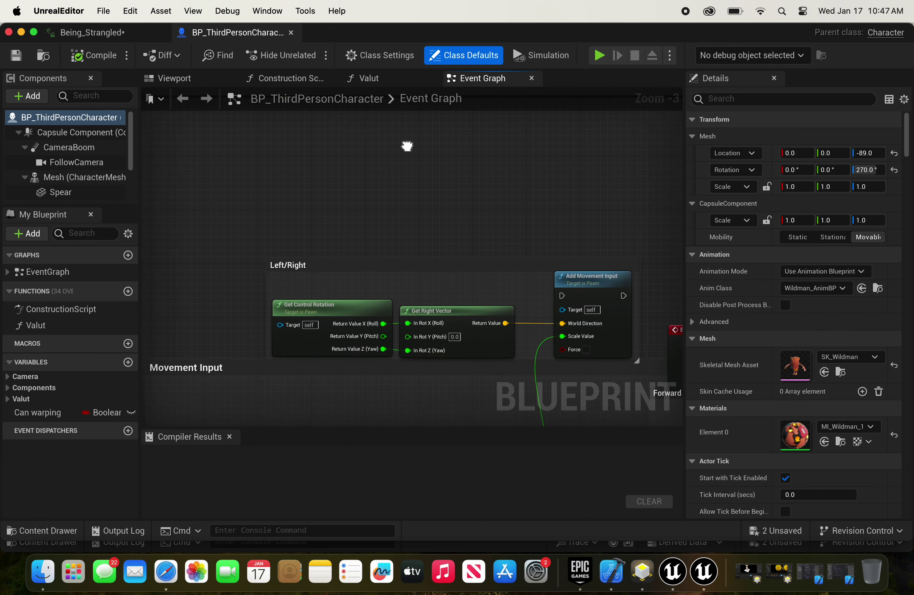
pyautogui.moveTo(480, 316)
pyautogui.mouseDown(button='right')
pyautogui.moveTo(508, 196)
pyautogui.moveTo(337, 282)
pyautogui.moveTo(528, 224)
pyautogui.moveTo(360, 242)
pyautogui.mouseUp(button='right')
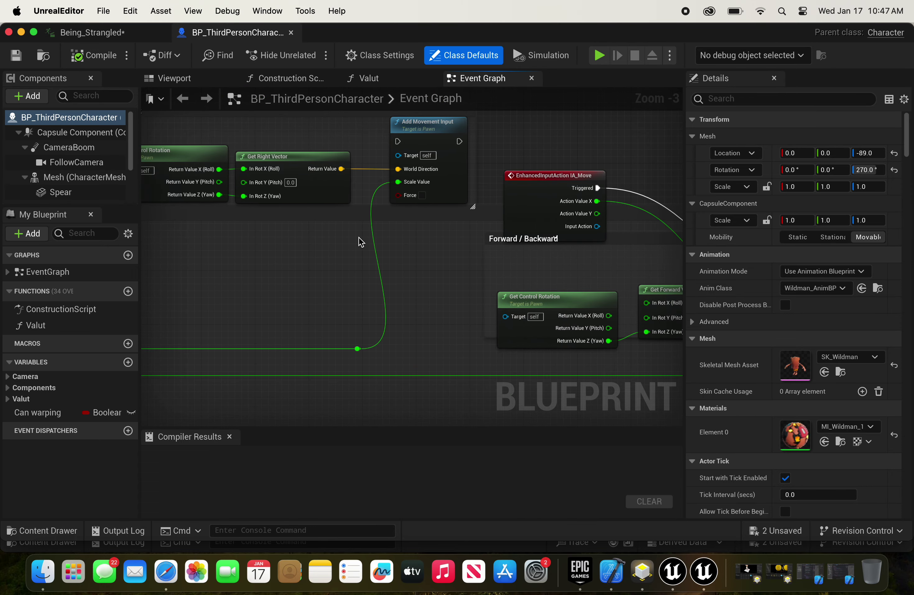
# Step: Center the Forward/Backward movement nodes and move Get Forward Vector slightly down
pyautogui.moveTo(457, 283); pyautogui.dragTo(245, 235, button='right')
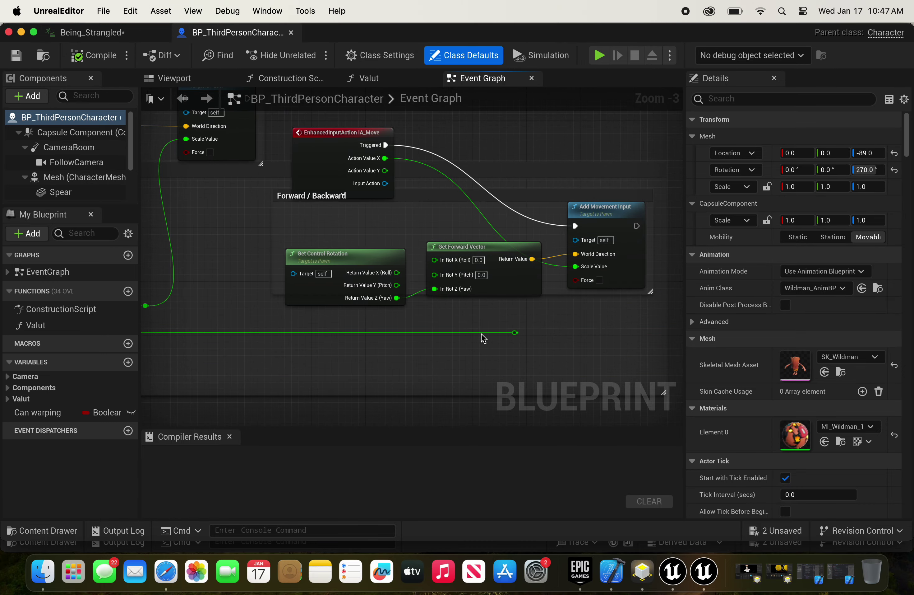
pyautogui.scroll(-4, 483, 336)
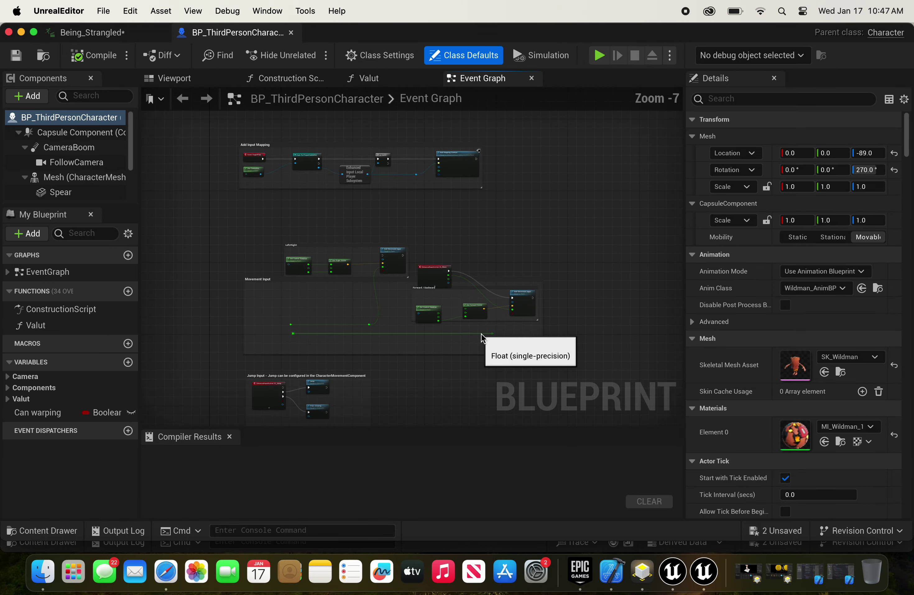
pyautogui.scroll(2, 482, 337)
pyautogui.scroll(1, 483, 337)
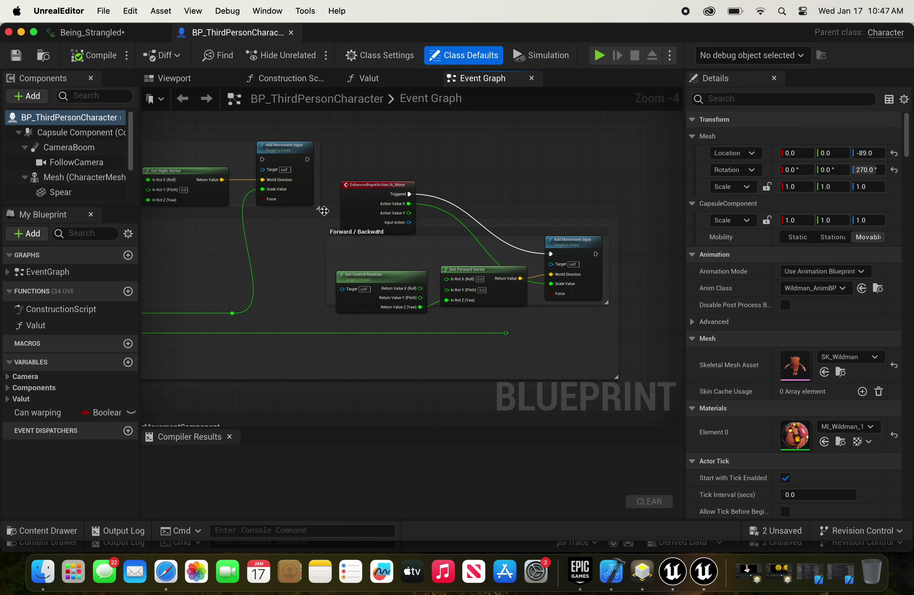
pyautogui.moveTo(292, 233)
pyautogui.mouseDown(button='right')
pyautogui.moveTo(431, 243)
pyautogui.moveTo(329, 255)
pyautogui.mouseUp(button='right')
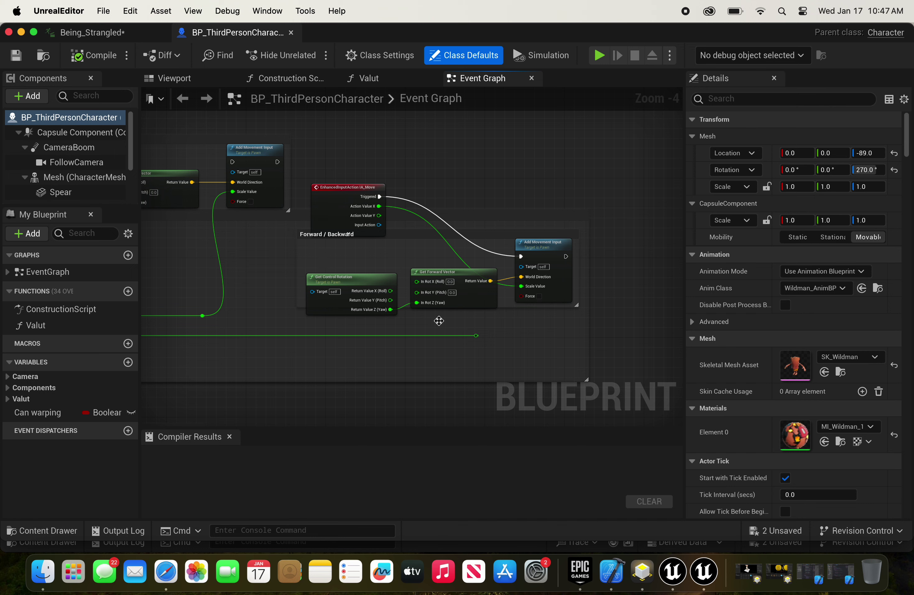
pyautogui.scroll(4, 441, 324)
pyautogui.scroll(-1, 441, 324)
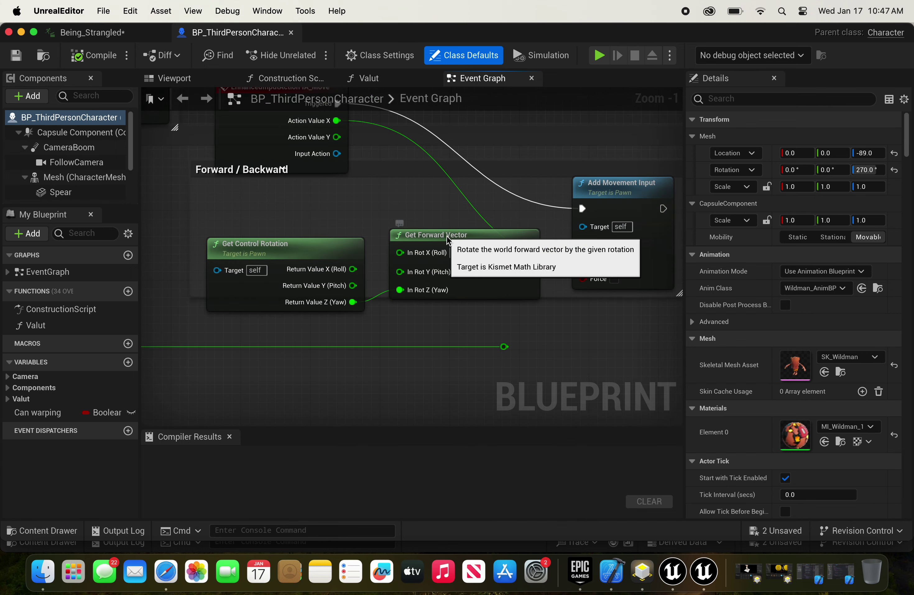
pyautogui.moveTo(454, 237)
pyautogui.mouseDown()
pyautogui.moveTo(462, 309)
pyautogui.moveTo(444, 257)
pyautogui.mouseUp()
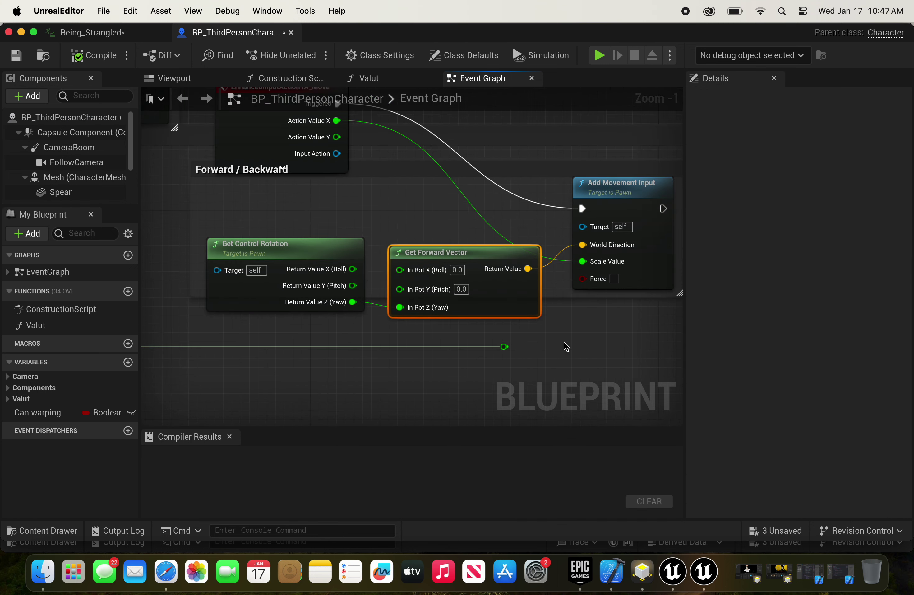